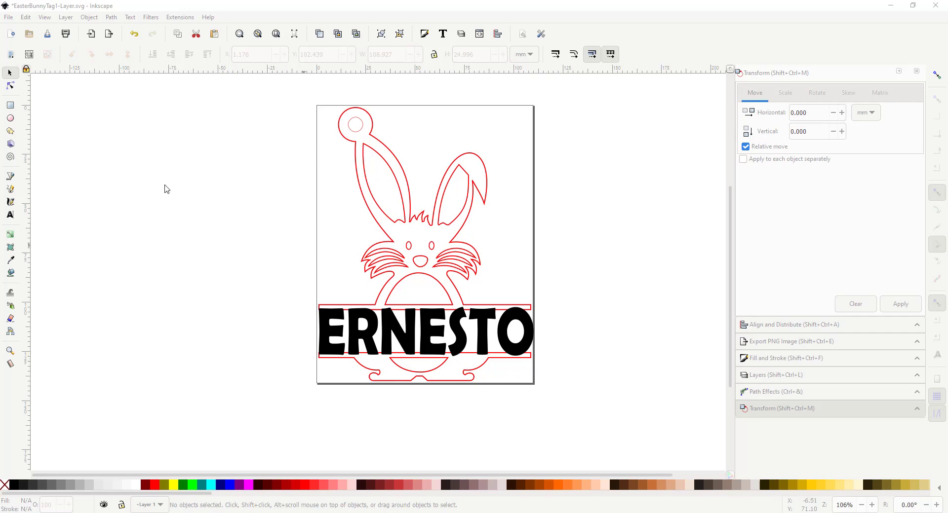
# Convert the name text across the bunny's body from editable text to paths
pyautogui.click(326, 338)
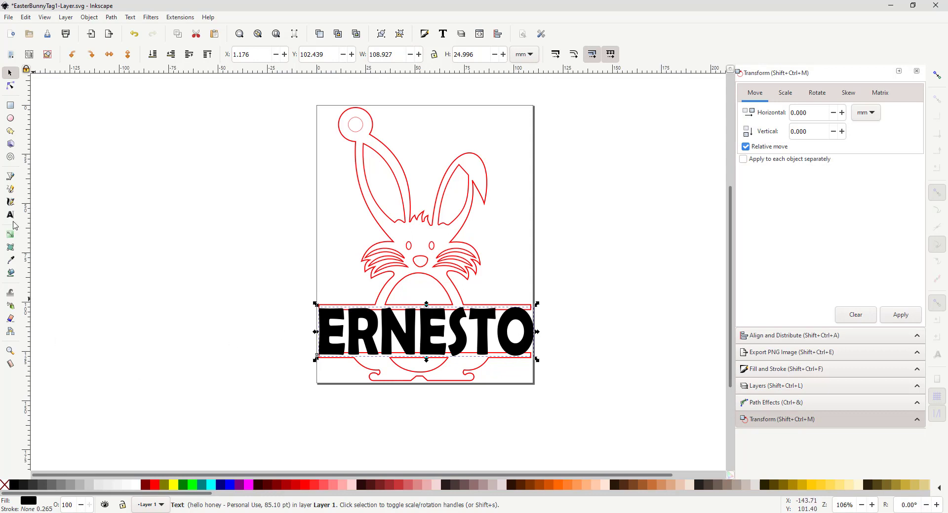
pyautogui.click(10, 215)
pyautogui.click(380, 316)
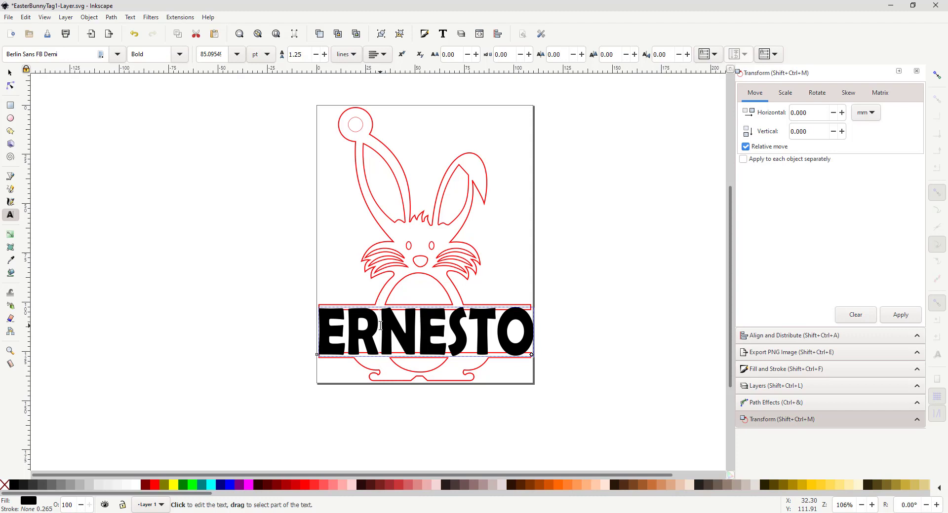
pyautogui.click(9, 74)
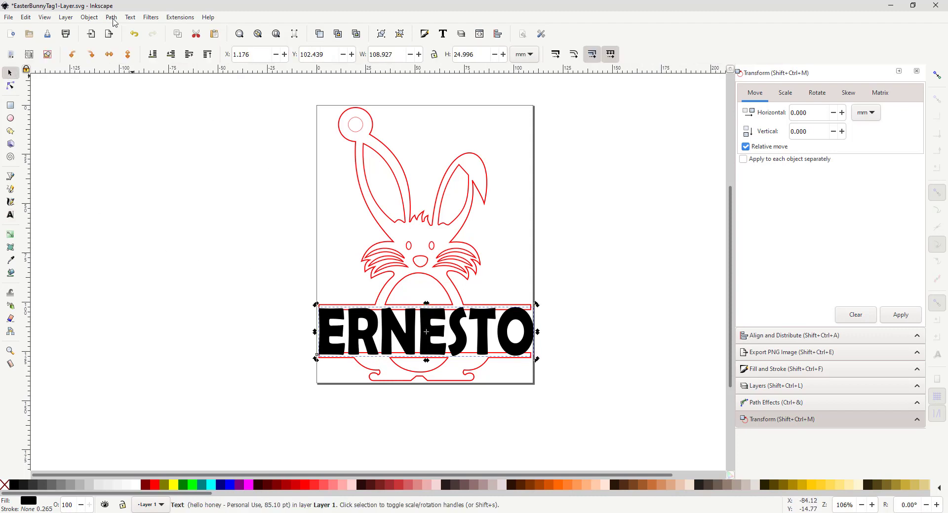
pyautogui.click(112, 19)
pyautogui.click(137, 30)
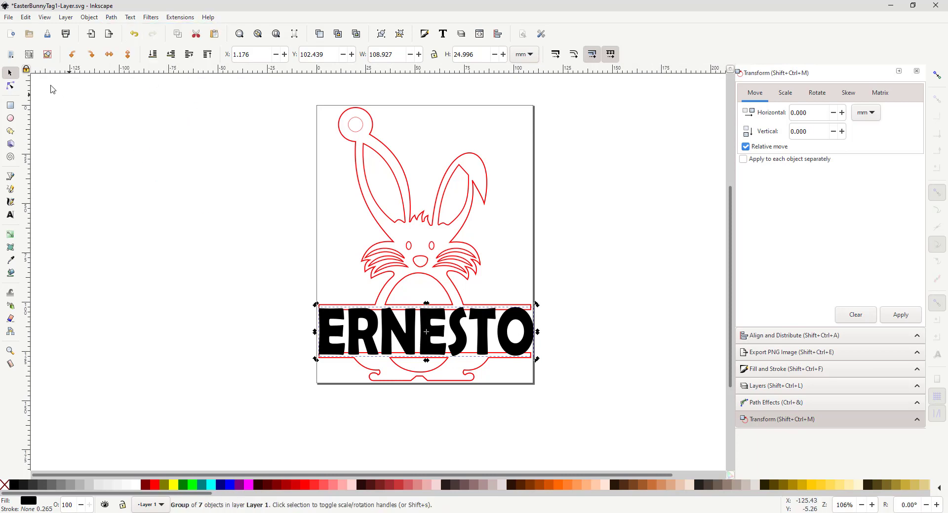
# Unite all the name's letter paths with the red bunny outline using Union
pyautogui.press('n')
pyautogui.click(325, 341)
pyautogui.keyDown('shift'); pyautogui.click(358, 342); pyautogui.keyUp('shift')
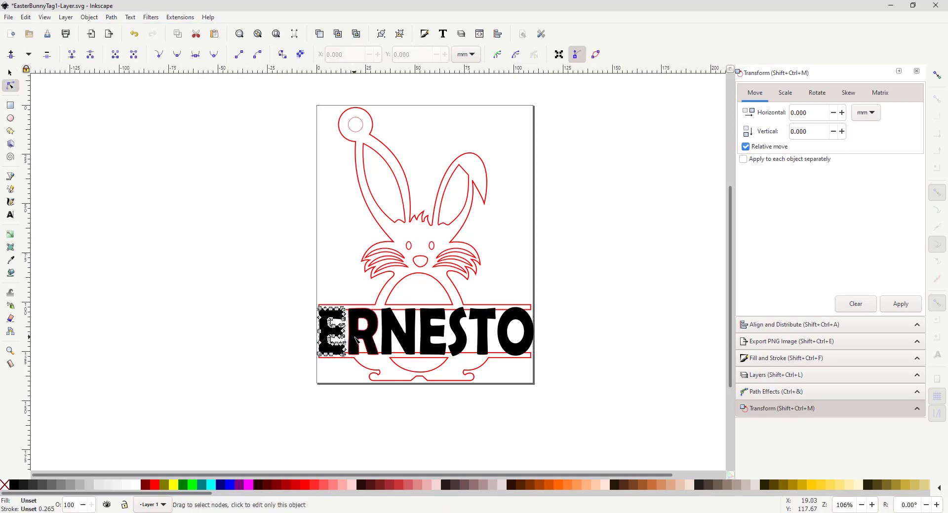
pyautogui.keyDown('shift'); pyautogui.click(392, 338); pyautogui.keyUp('shift')
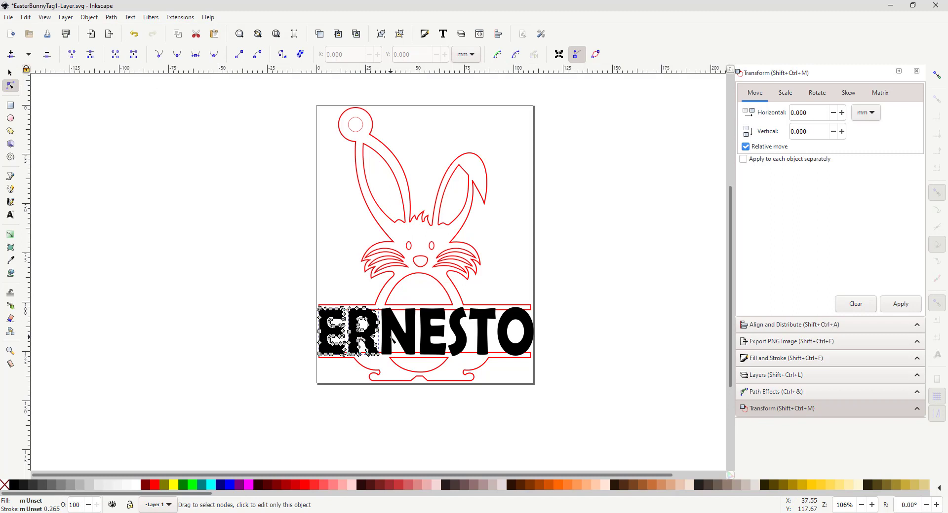
pyautogui.keyDown('shift'); pyautogui.click(441, 339); pyautogui.keyUp('shift')
pyautogui.keyDown('shift'); pyautogui.click(461, 338); pyautogui.keyUp('shift')
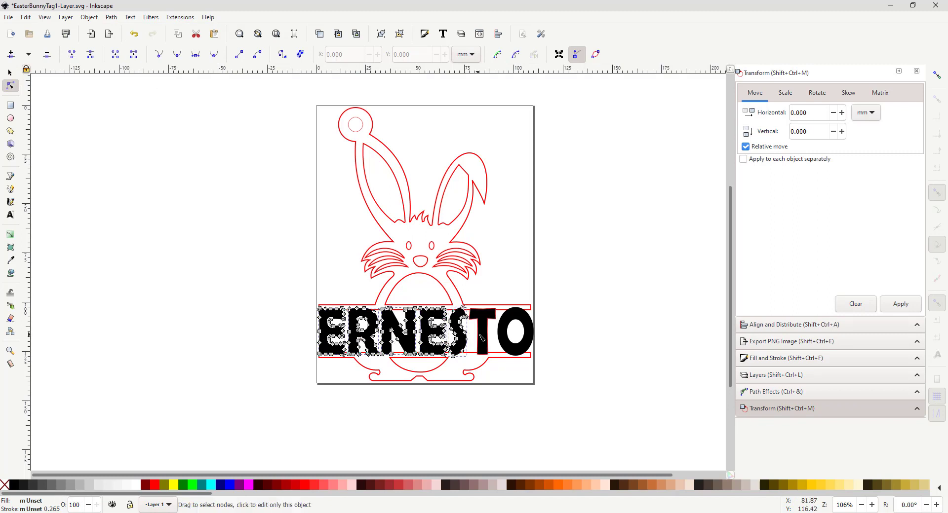
pyautogui.keyDown('shift'); pyautogui.click(484, 338); pyautogui.keyUp('shift')
pyautogui.keyDown('shift'); pyautogui.click(503, 338); pyautogui.keyUp('shift')
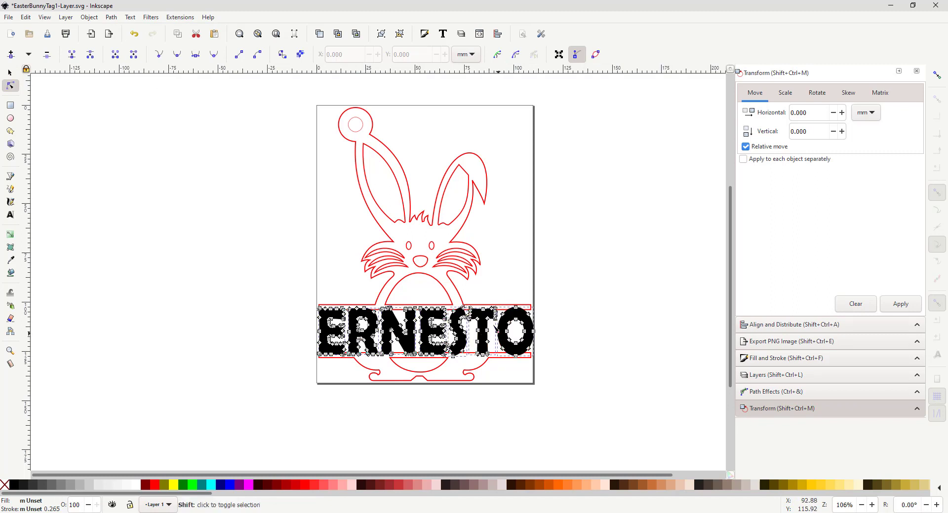
pyautogui.keyDown('shift'); pyautogui.click(467, 280); pyautogui.keyUp('shift')
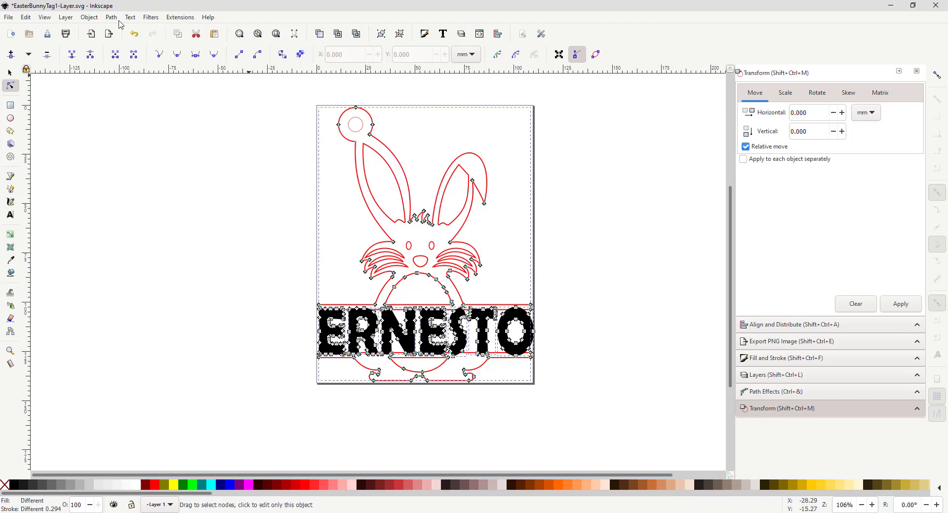
pyautogui.click(114, 18)
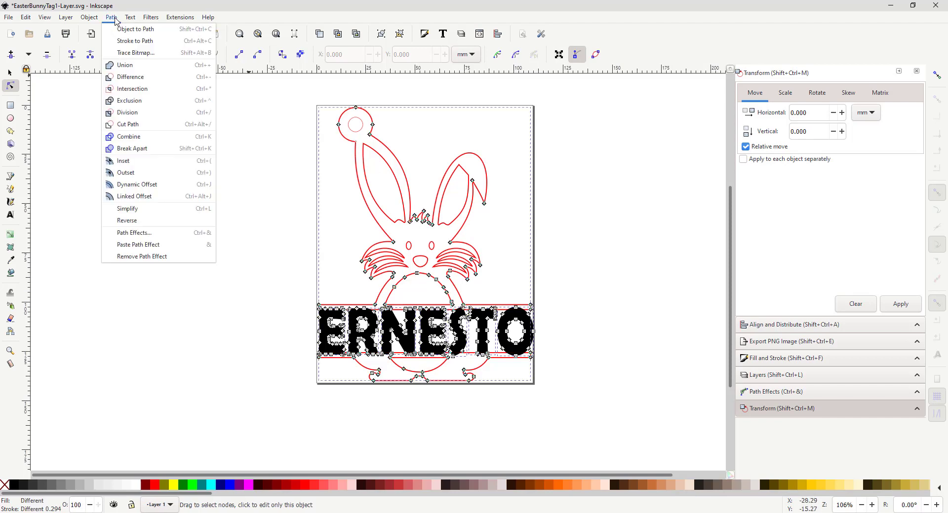
pyautogui.click(126, 66)
pyautogui.click(543, 212)
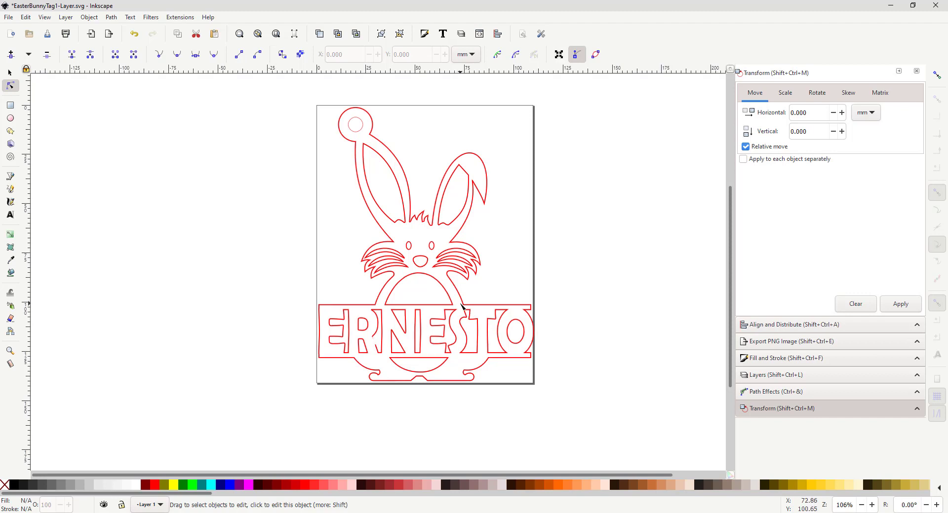
# Undo the union of the name letters and the bunny outline
pyautogui.hotkey('ctrl', 'z')
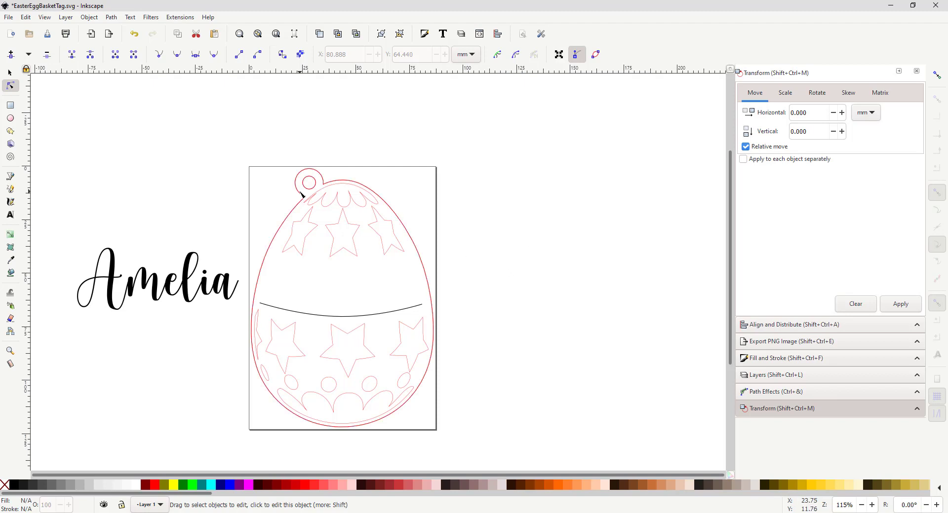
# Put the script name text beside the egg onto the curved line across the egg's middle
pyautogui.press('s')
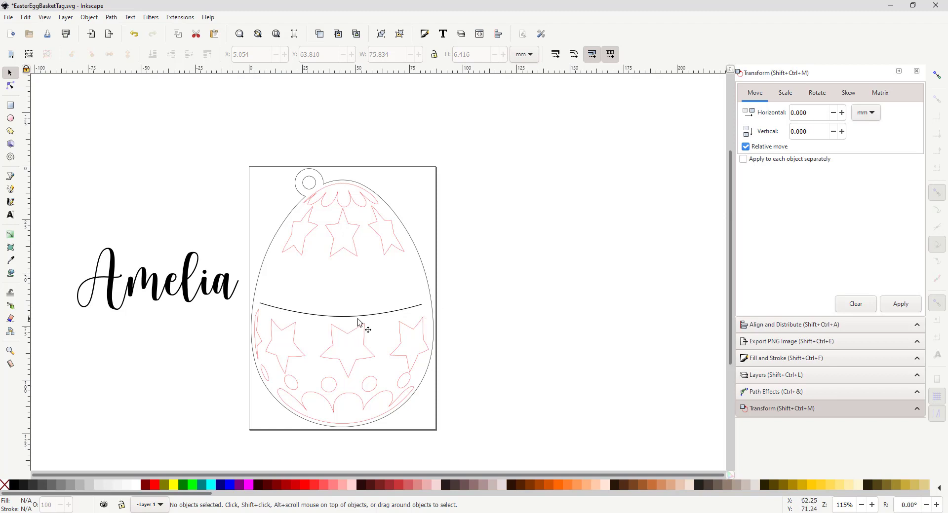
pyautogui.click(194, 296)
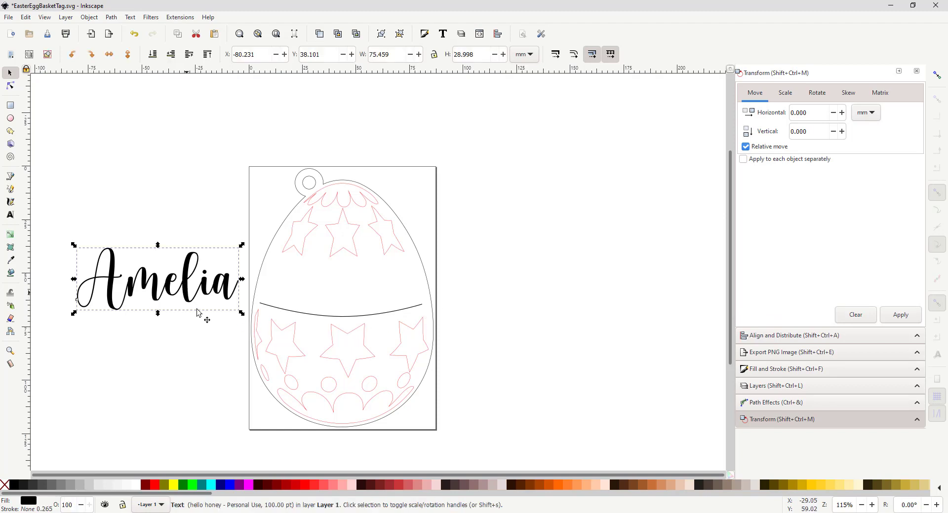
pyautogui.keyDown('shift'); pyautogui.click(310, 319); pyautogui.keyUp('shift')
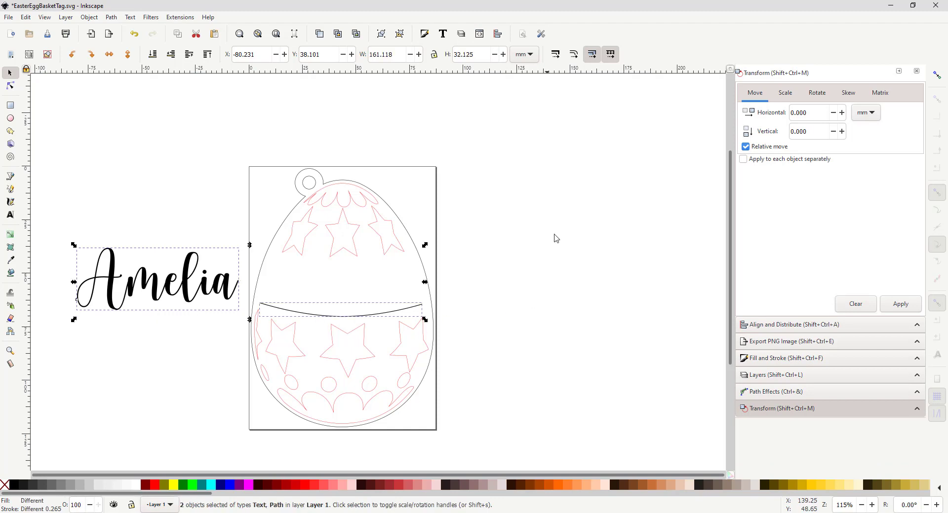
pyautogui.click(131, 17)
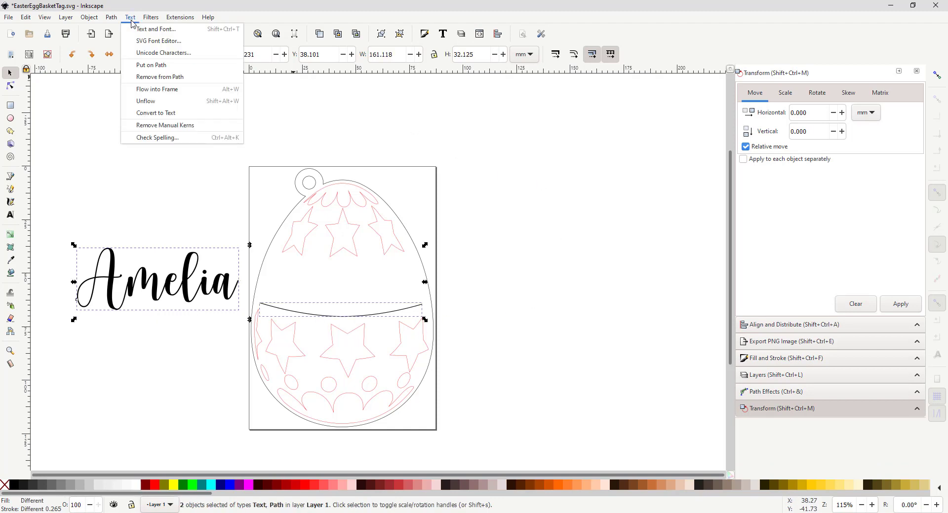
pyautogui.click(150, 65)
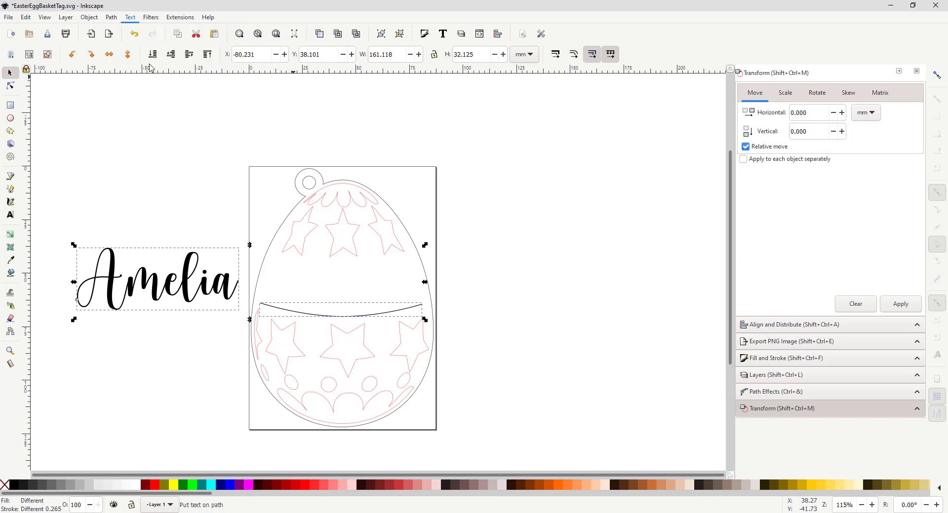
pyautogui.click(494, 279)
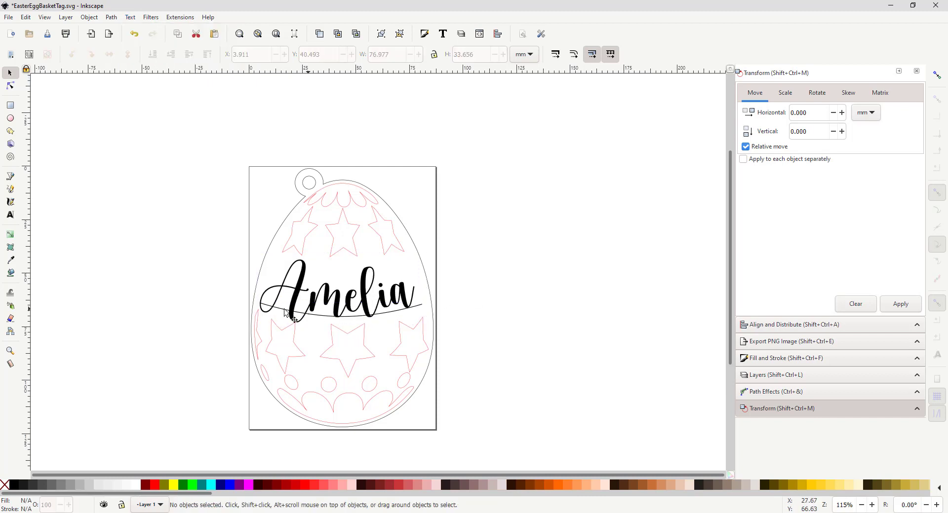
# Convert the curved name text on the egg from text on path to paths
pyautogui.click(10, 215)
pyautogui.click(363, 296)
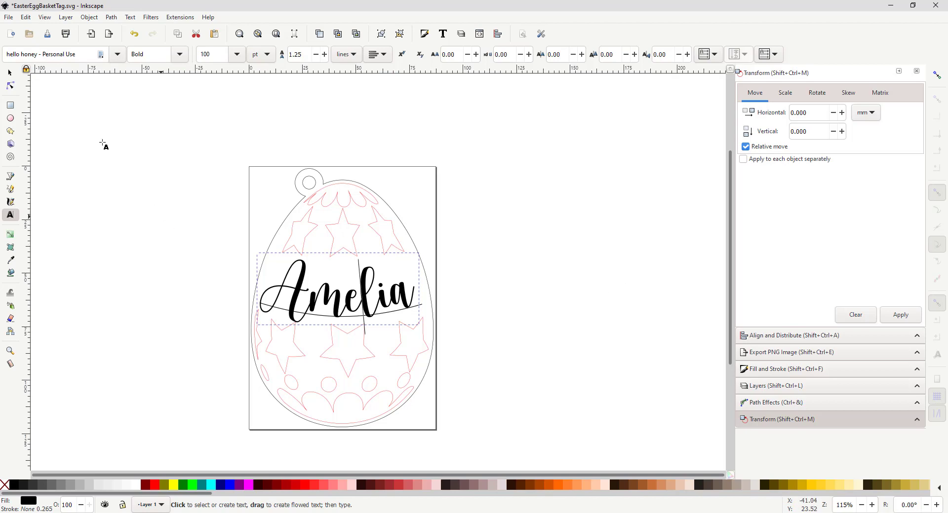
pyautogui.press('F1')
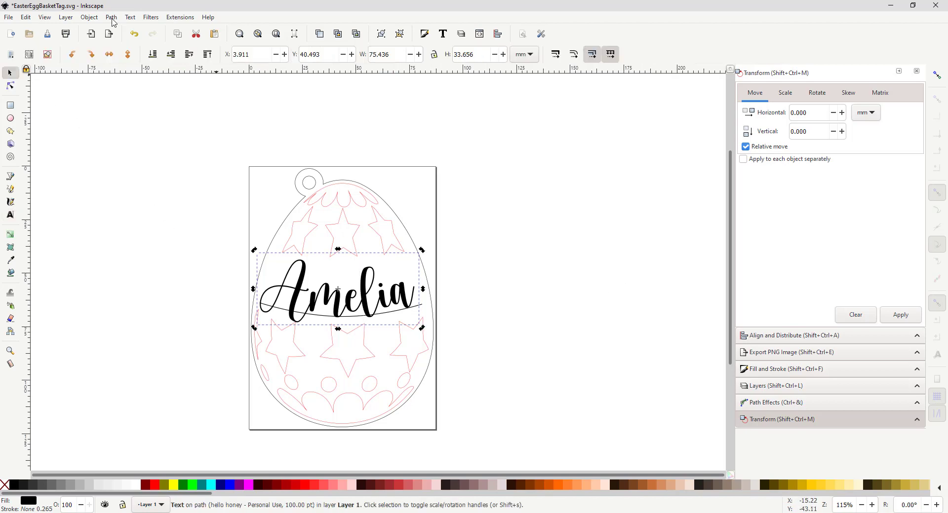
pyautogui.click(112, 17)
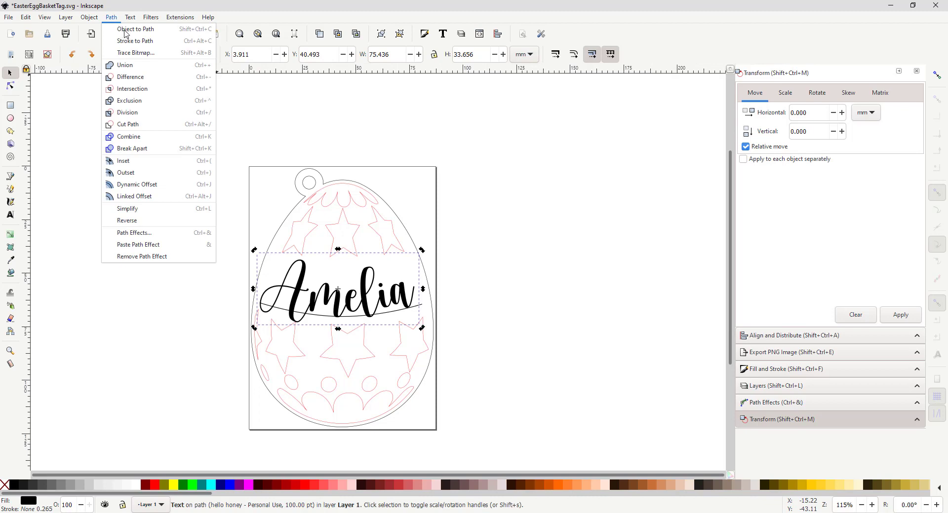
pyautogui.click(125, 29)
# Merge the overlapping script letters of the egg's name into one path with Union
pyautogui.click(9, 86)
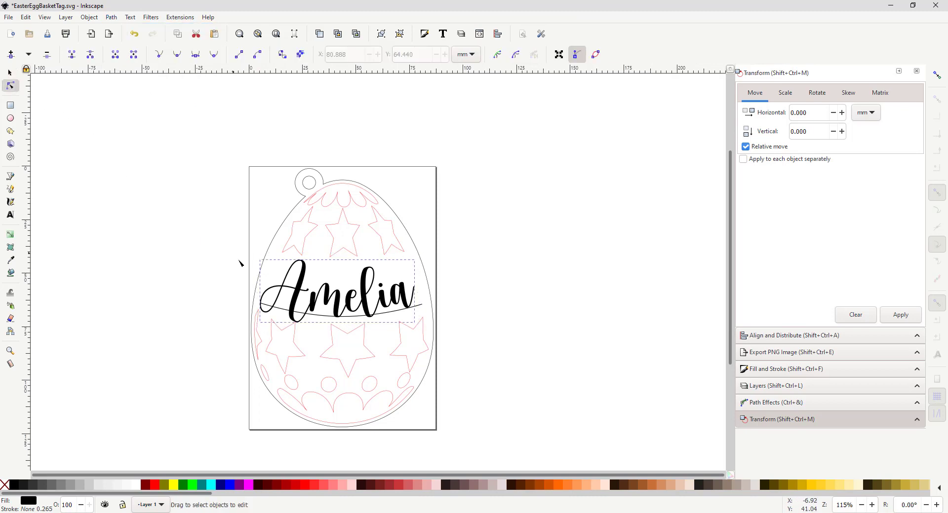
pyautogui.click(337, 300)
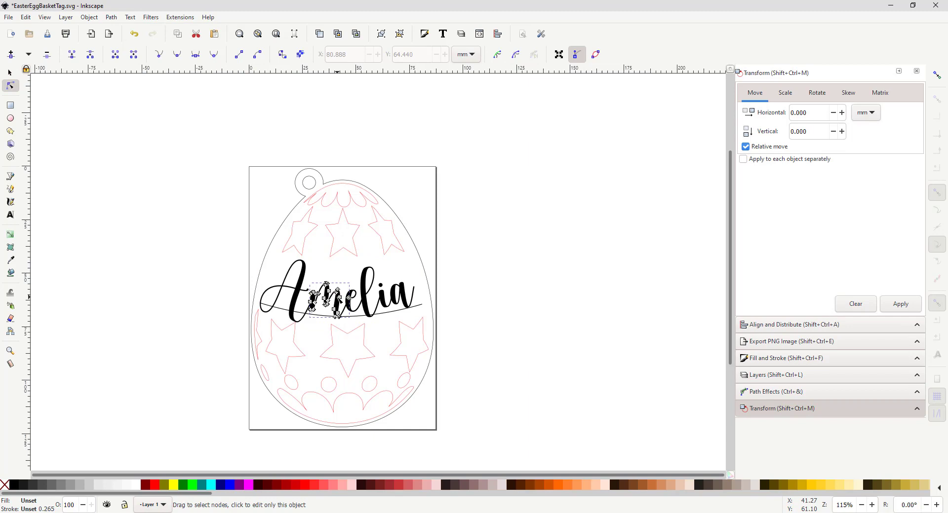
pyautogui.click(356, 304)
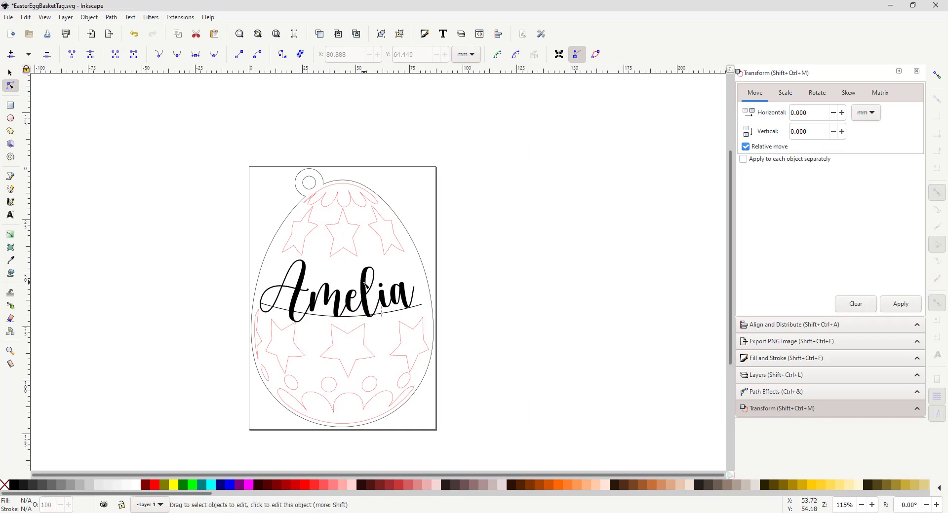
pyautogui.click(365, 285)
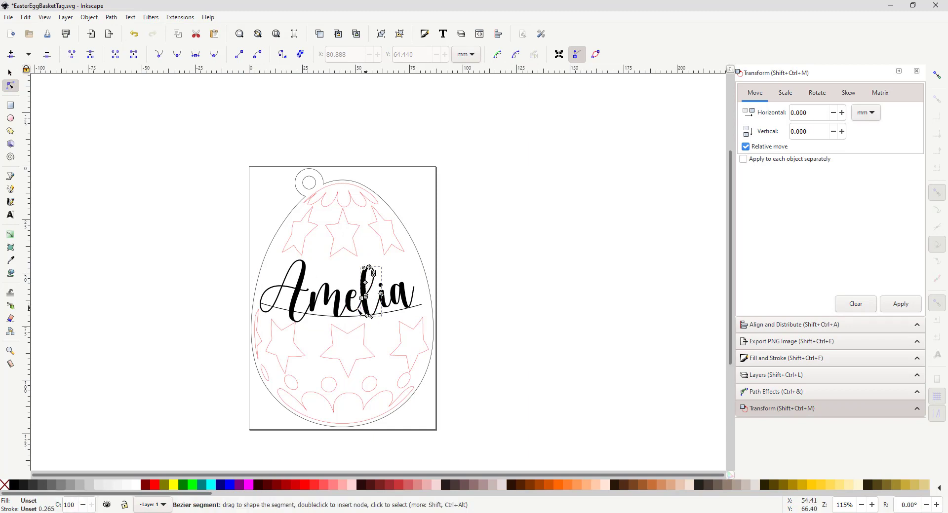
pyautogui.click(446, 330)
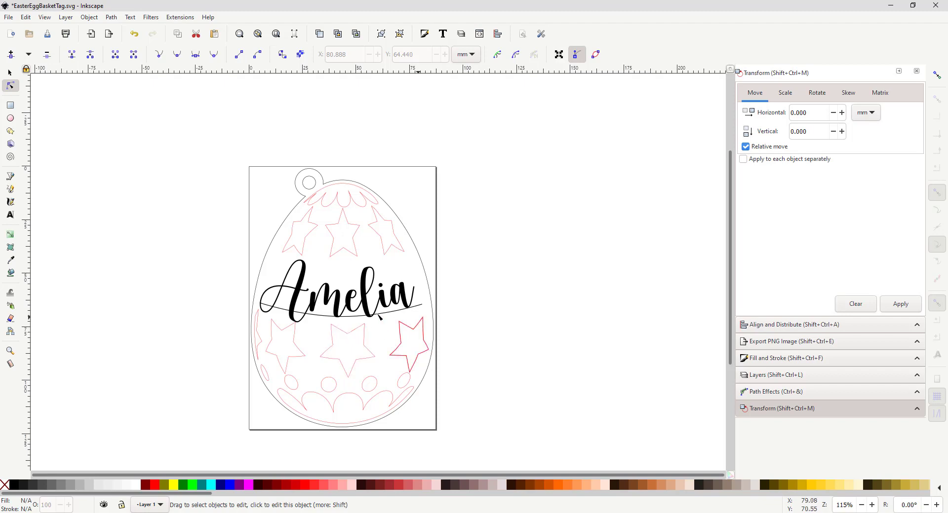
pyautogui.click(403, 295)
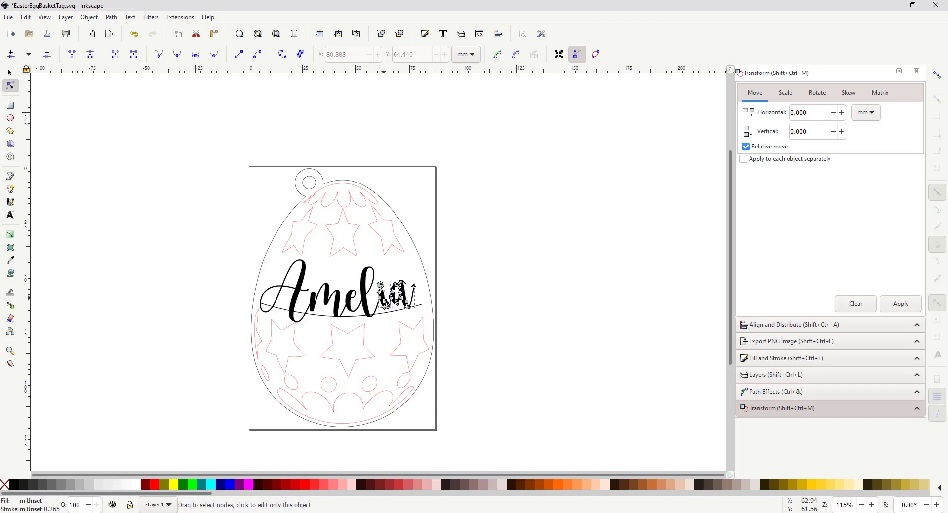
pyautogui.keyDown('shift'); pyautogui.click(366, 296); pyautogui.keyUp('shift')
pyautogui.keyDown('shift'); pyautogui.click(335, 302); pyautogui.keyUp('shift')
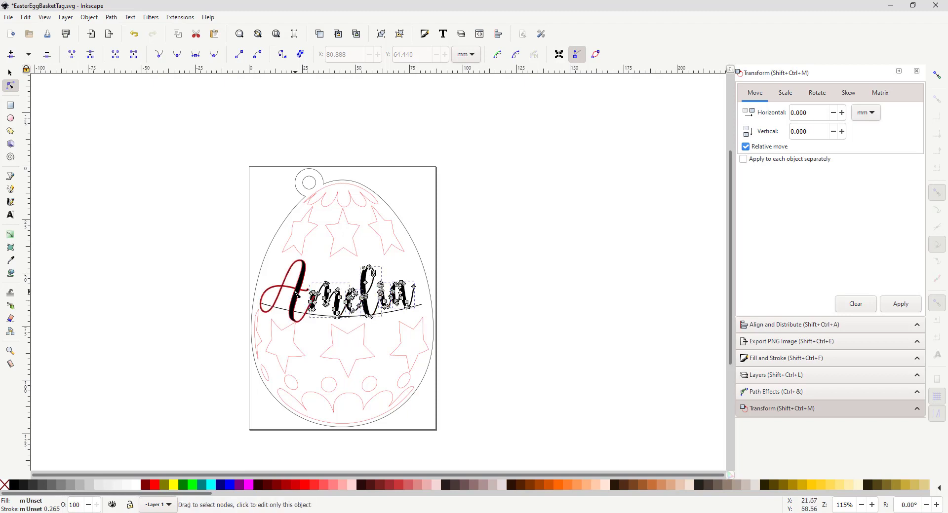
pyautogui.keyDown('shift'); pyautogui.click(297, 294); pyautogui.keyUp('shift')
pyautogui.click(114, 20)
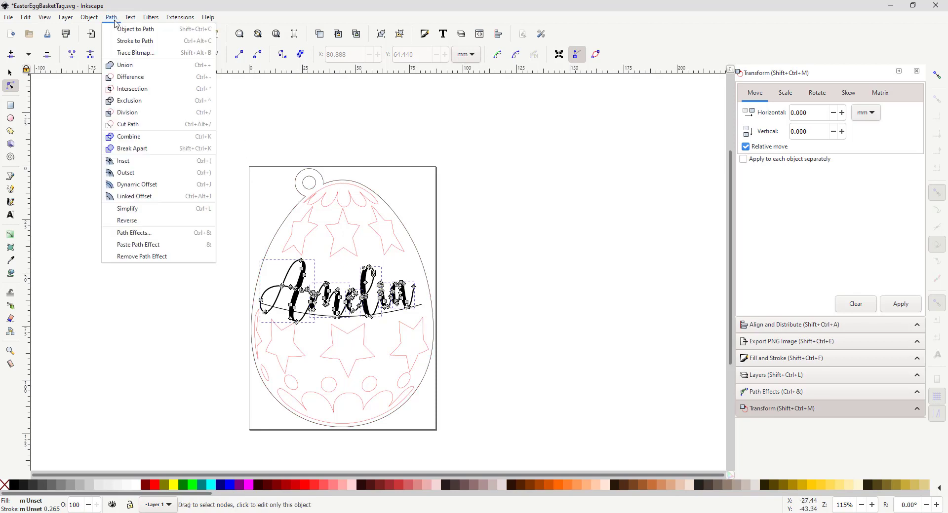
pyautogui.click(118, 65)
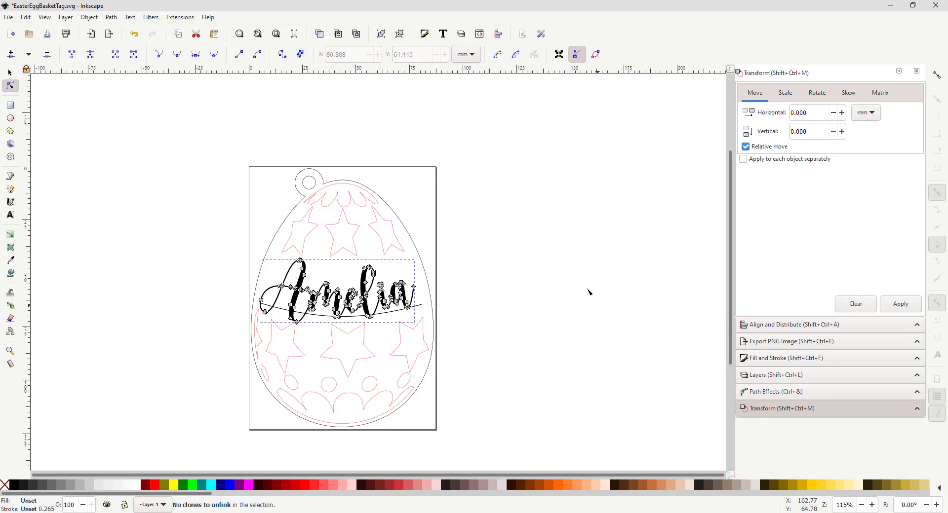
pyautogui.click(475, 252)
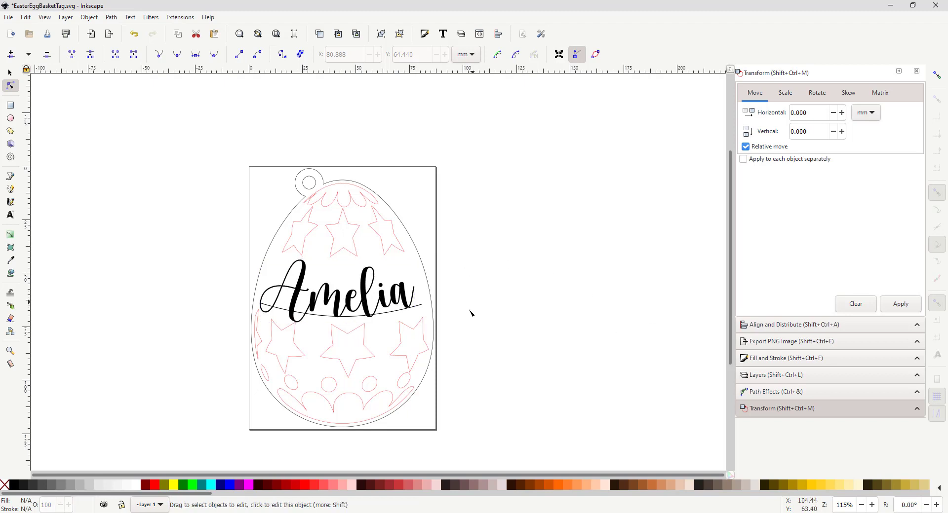
# Delete the curved guide line beneath the egg's name and select the united name lettering
pyautogui.click(421, 307)
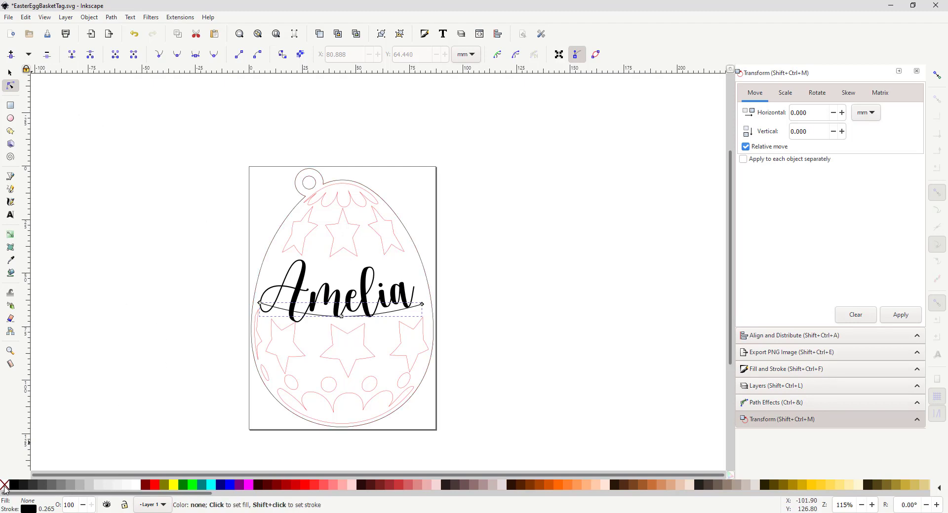
pyautogui.press('Delete')
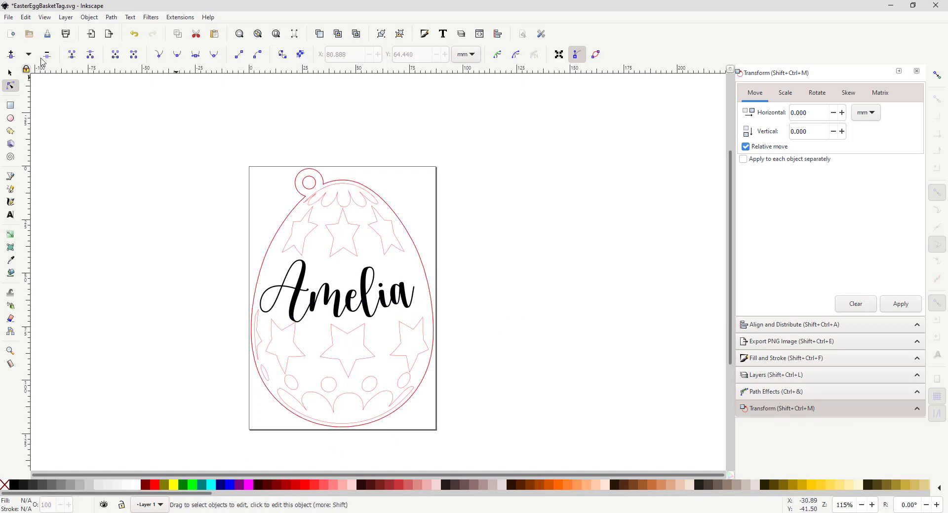
pyautogui.click(10, 74)
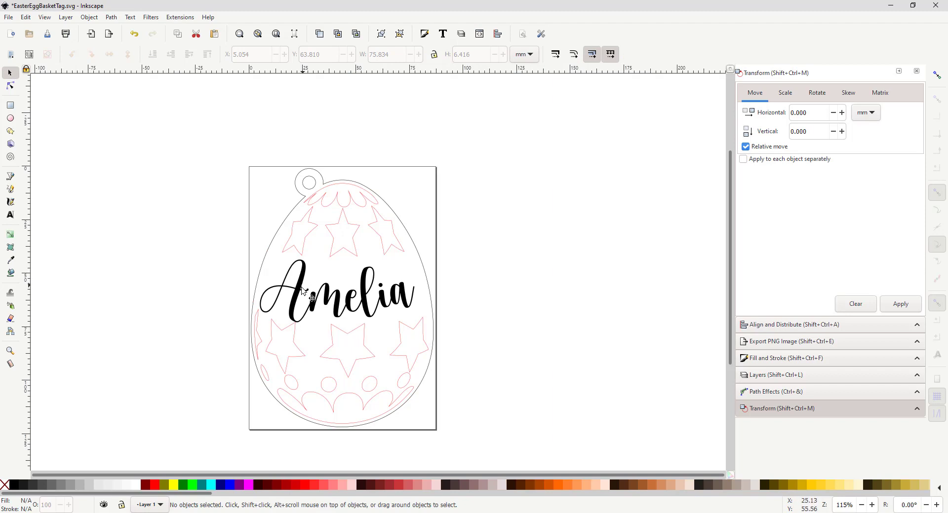
pyautogui.click(391, 292)
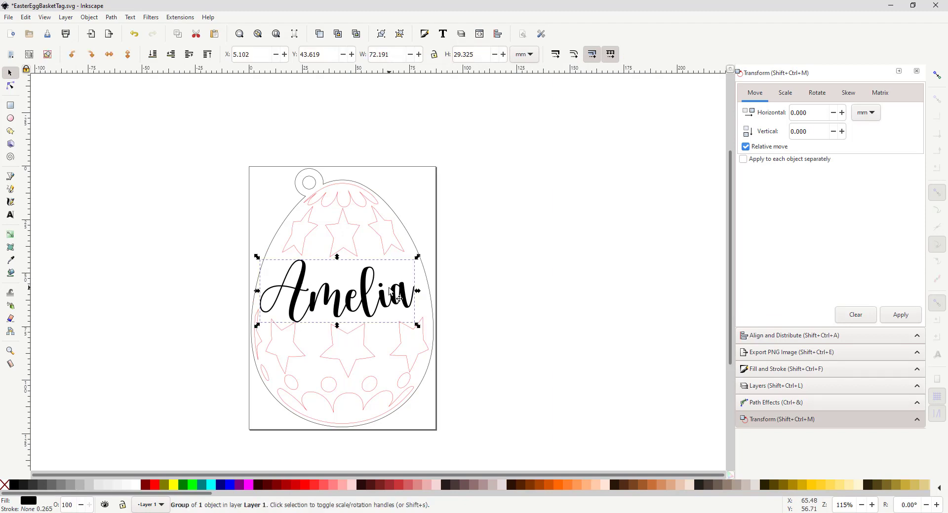
# Nudge the united name lettering slightly upward on the egg and deselect it
pyautogui.press('Up')
pyautogui.press('Up')
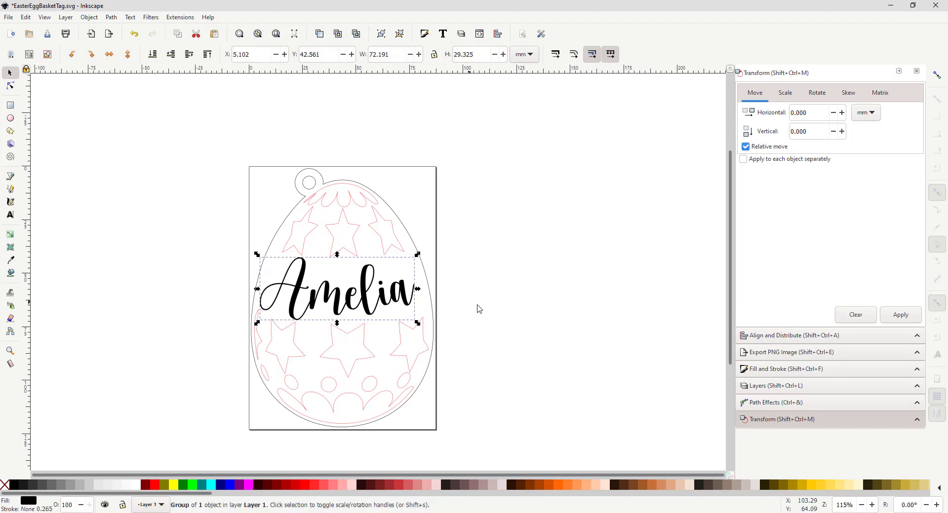
pyautogui.click(475, 310)
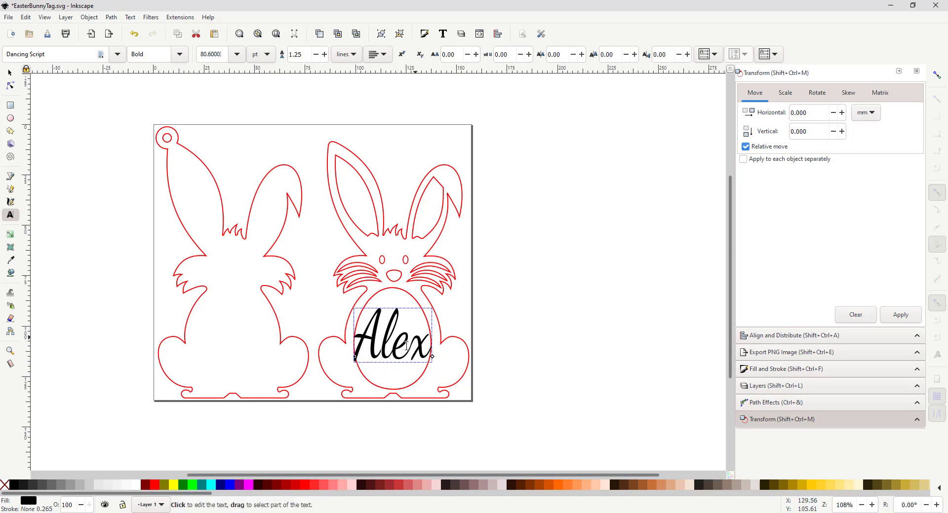
# Convert the name text on the right bunny's belly to paths
pyautogui.click(10, 72)
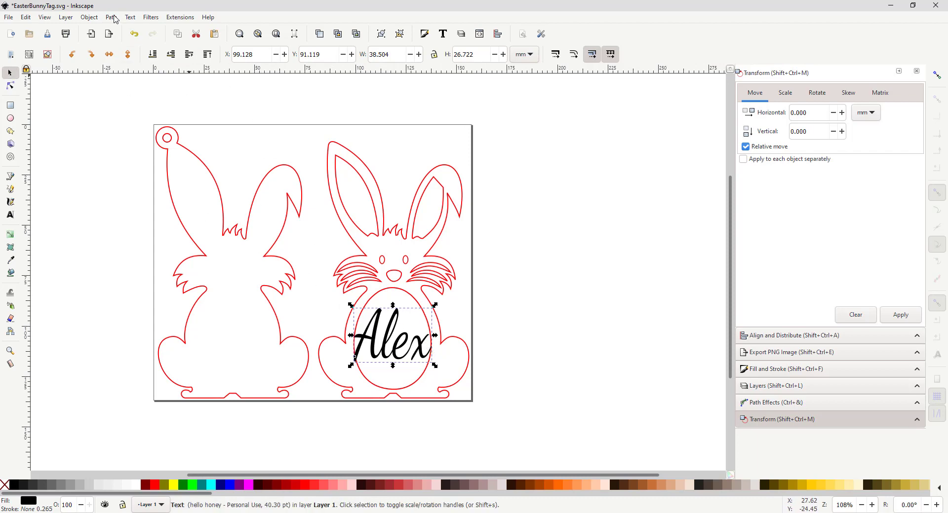
pyautogui.click(111, 18)
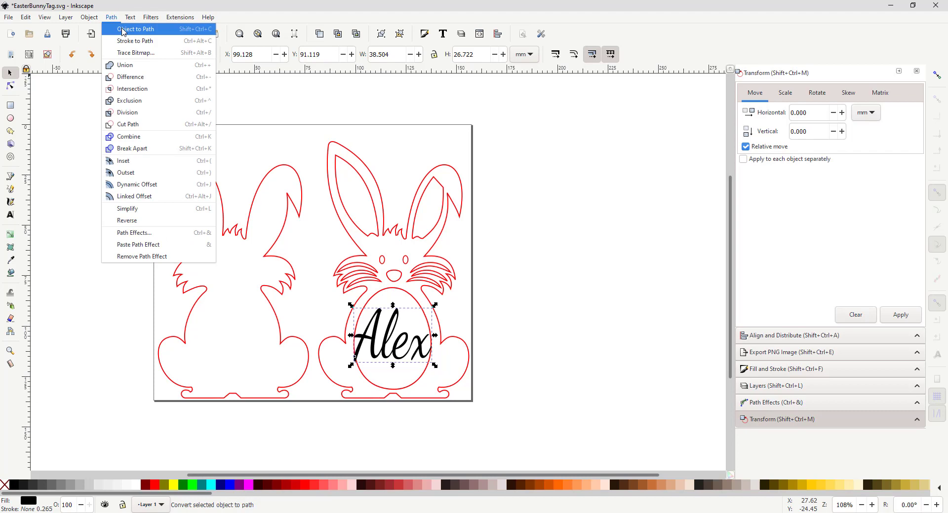
pyautogui.click(123, 30)
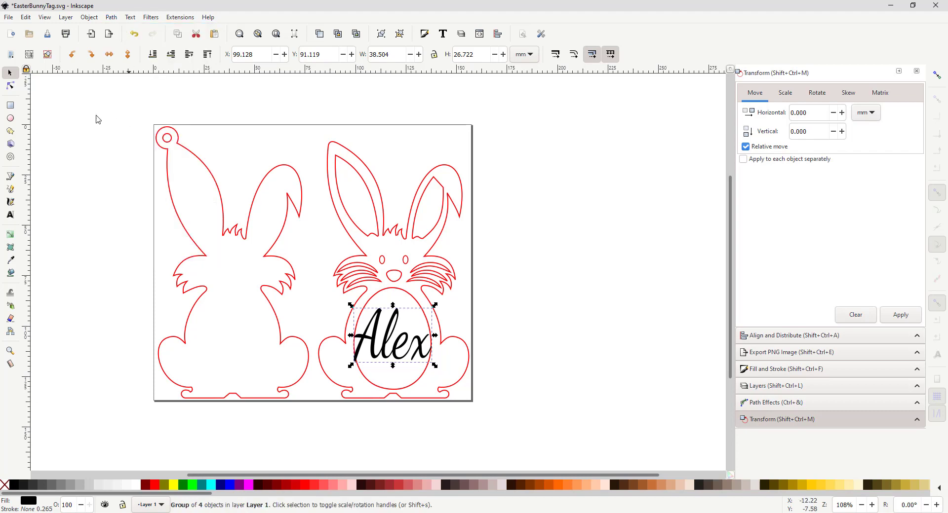
# Merge the four separate letter paths of the bunny's name into one path with Union
pyautogui.click(10, 85)
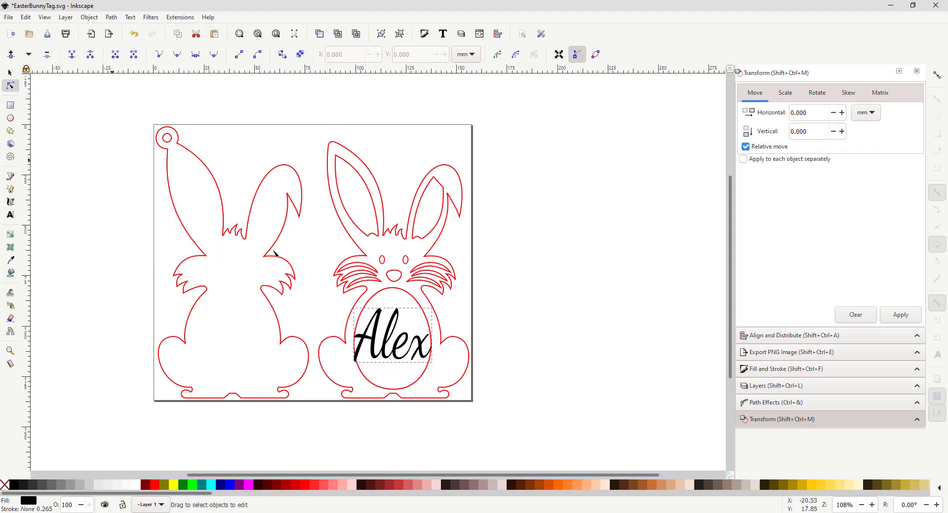
pyautogui.click(418, 348)
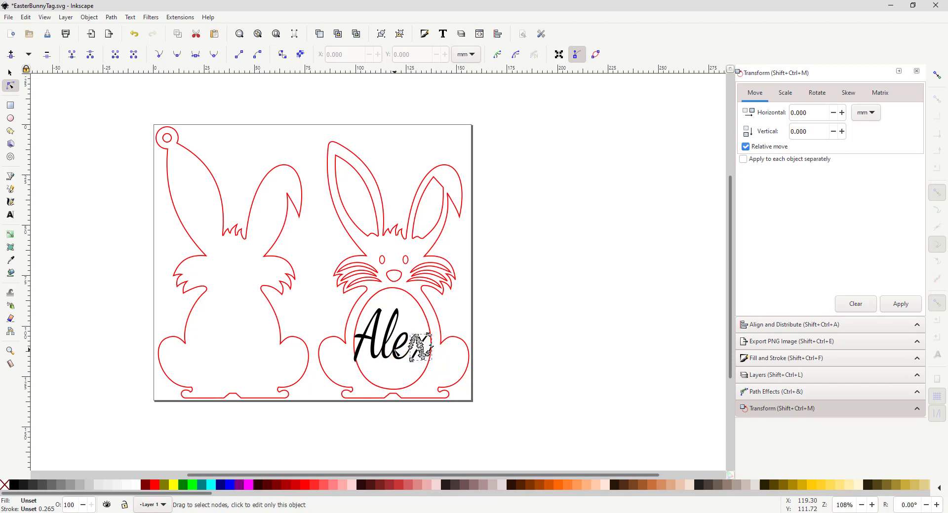
pyautogui.keyDown('shift'); pyautogui.click(395, 352); pyautogui.keyUp('shift')
pyautogui.keyDown('shift'); pyautogui.click(392, 329); pyautogui.keyUp('shift')
pyautogui.keyDown('shift'); pyautogui.click(363, 341); pyautogui.keyUp('shift')
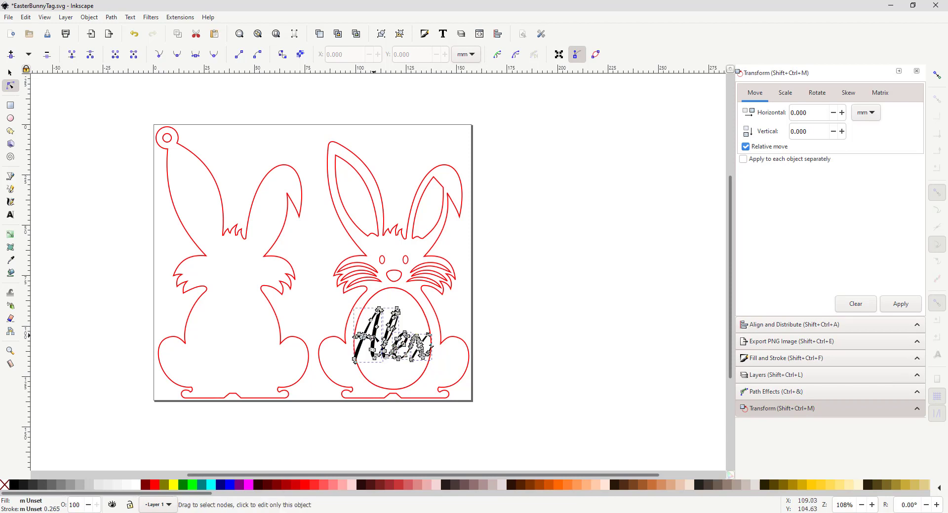
pyautogui.click(111, 17)
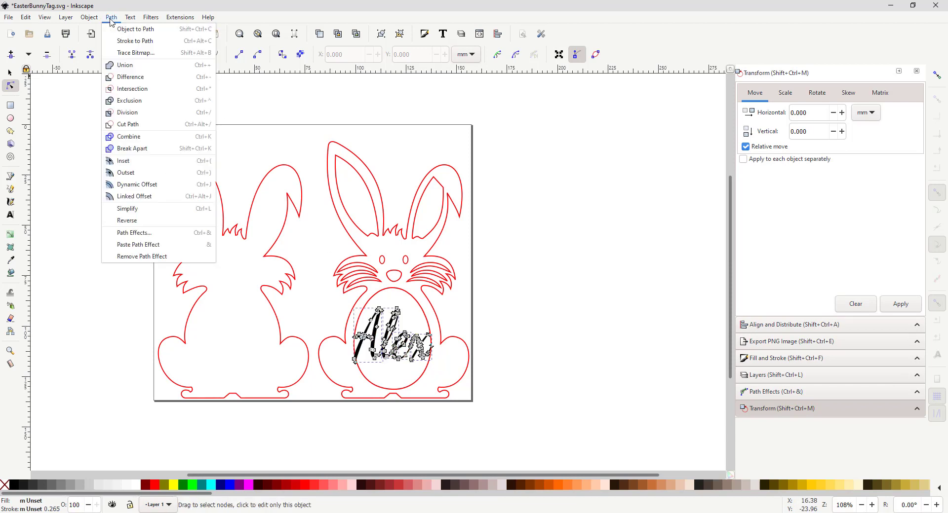
pyautogui.click(124, 64)
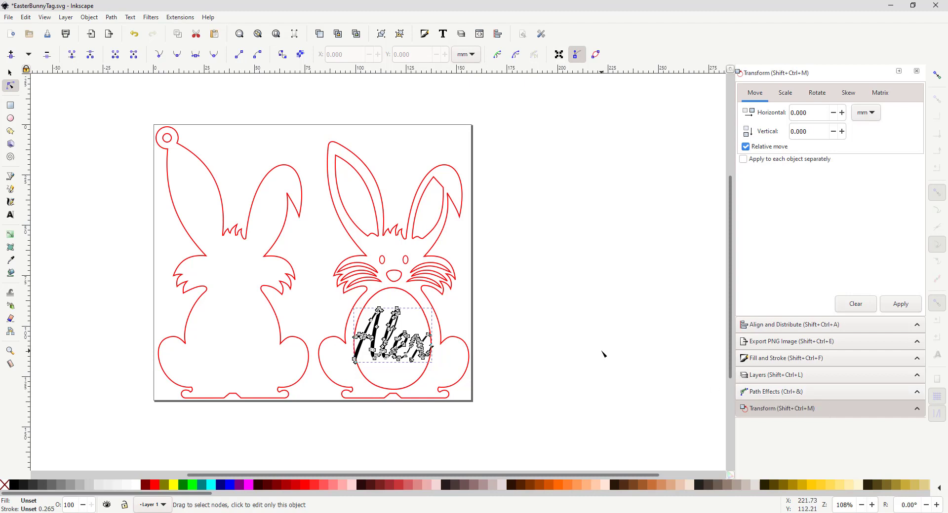
# Try thickening the bunny's name lettering with Outset and thinning it with Inset, and undo these changes
pyautogui.hotkey('ctrl', ')')
pyautogui.hotkey('ctrl', ')')
pyautogui.hotkey('ctrl', ')')
pyautogui.hotkey('ctrl', ')')
pyautogui.hotkey('ctrl', ')')
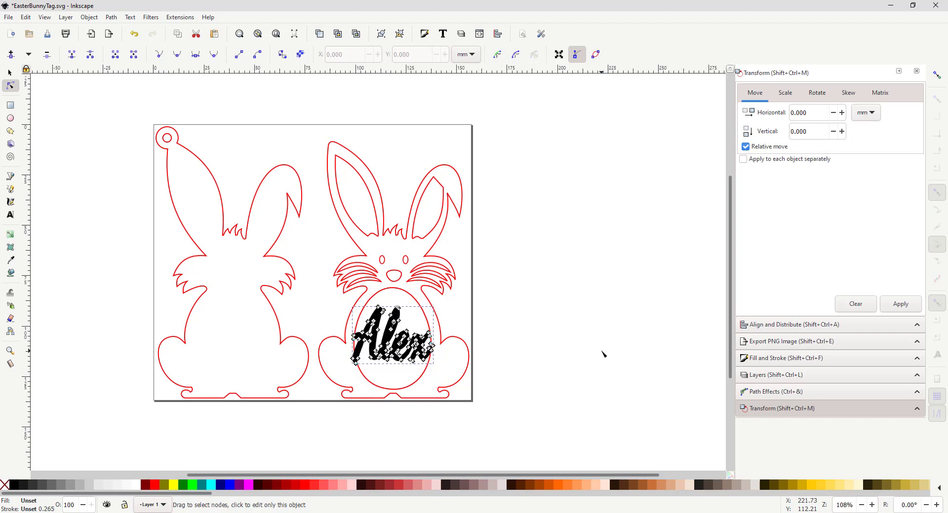
pyautogui.hotkey('ctrl', '(')
pyautogui.hotkey('ctrl', '(')
pyautogui.hotkey('ctrl', '(')
pyautogui.hotkey('ctrl', '(')
pyautogui.hotkey('ctrl', '(')
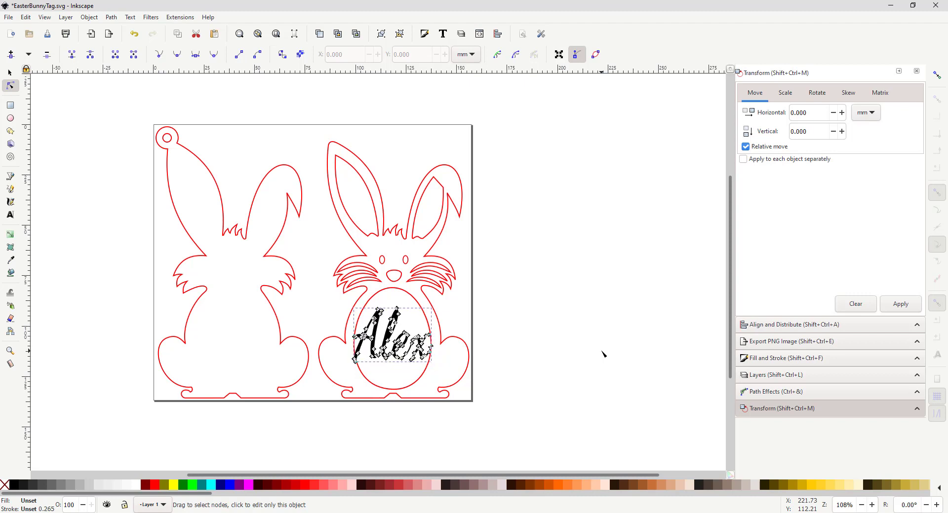
pyautogui.hotkey('ctrl', 'z')
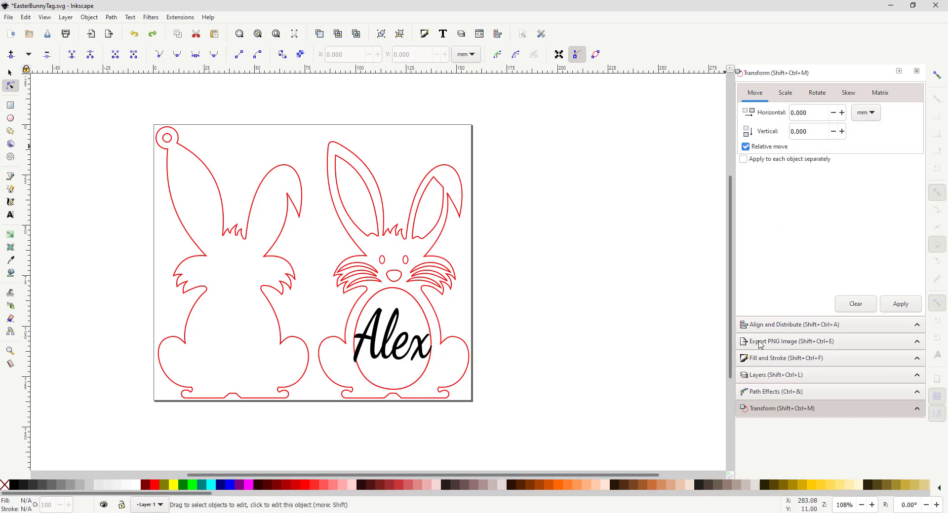
# Add an Offset path effect to the bunny's united name lettering
pyautogui.click(763, 395)
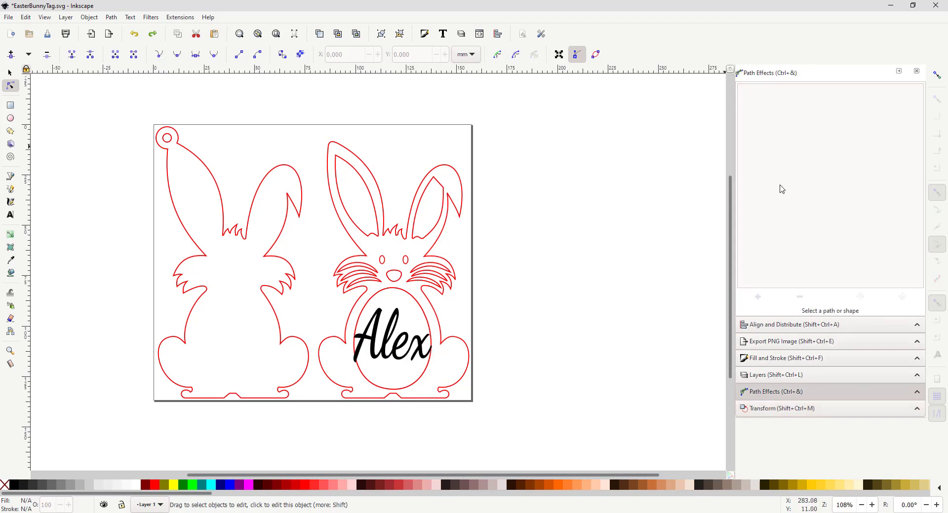
pyautogui.click(392, 346)
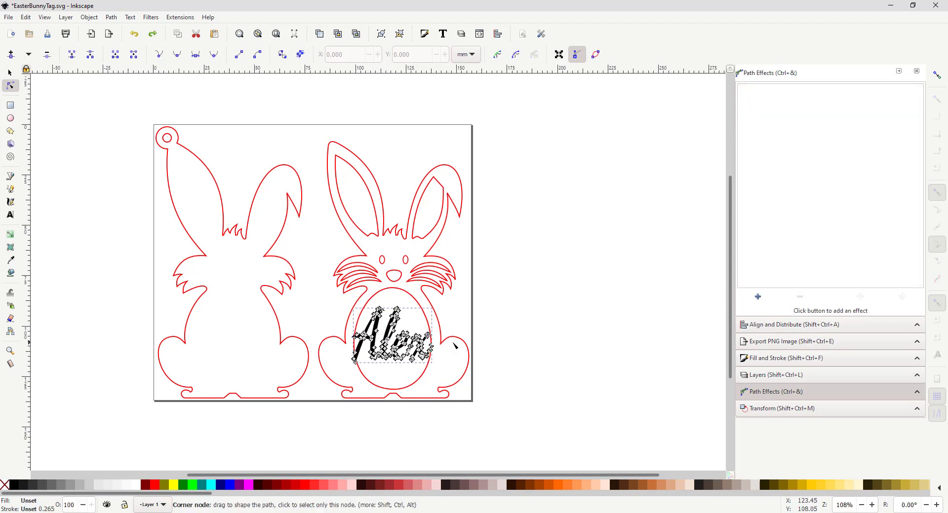
pyautogui.click(756, 298)
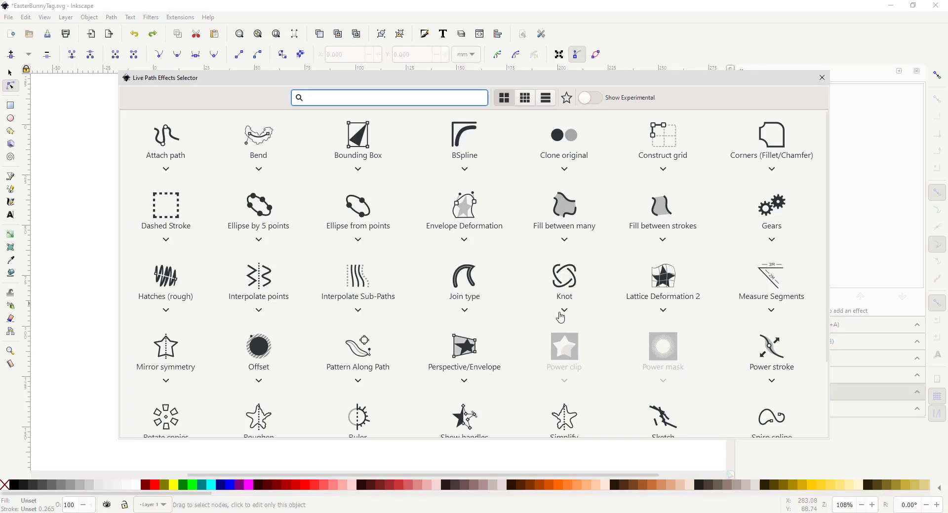
pyautogui.click(260, 348)
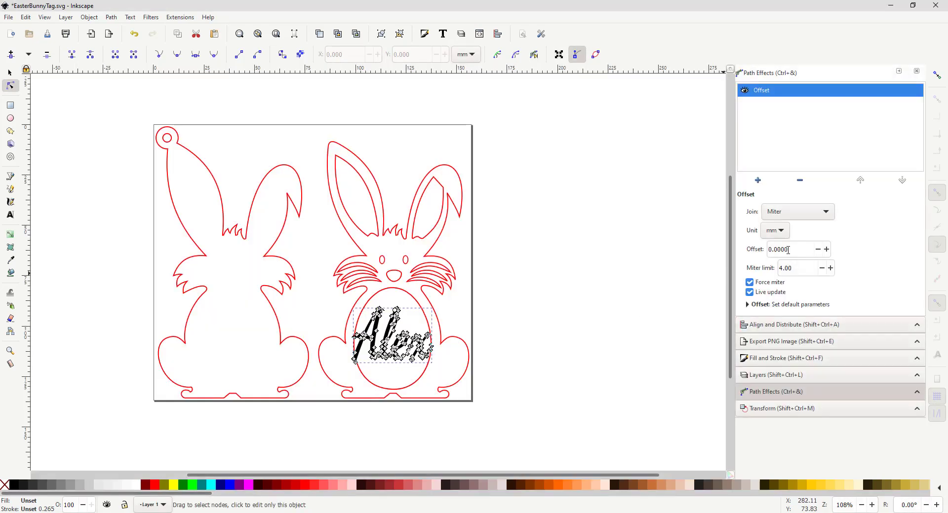
# Set the name's Offset effect to 0.1 mm and raise it to 0.3 mm to thicken the letters
pyautogui.moveTo(789, 250); pyautogui.dragTo(773, 251)
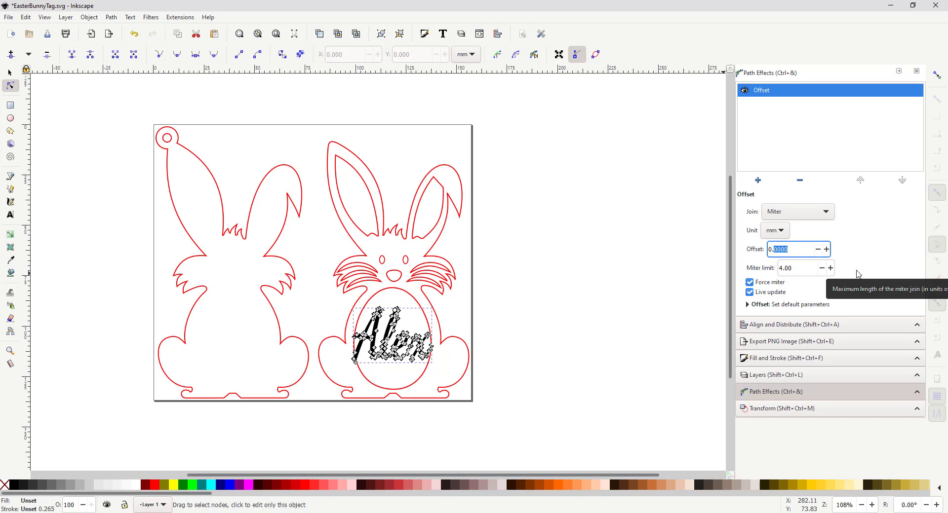
pyautogui.write('1')
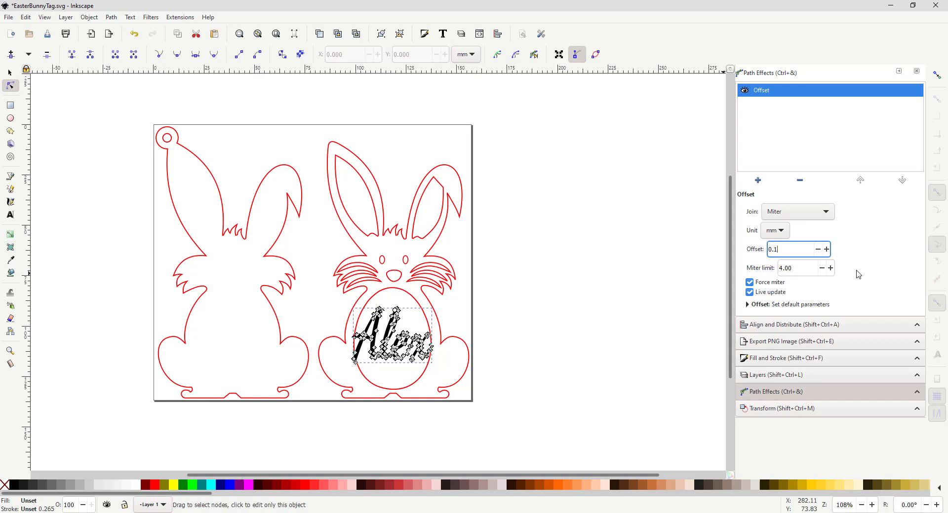
pyautogui.press('Return')
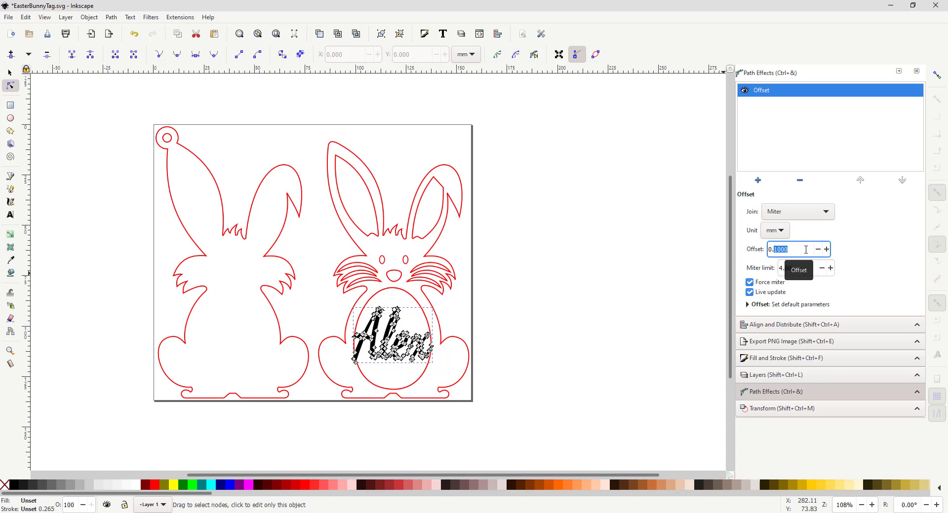
pyautogui.write('3')
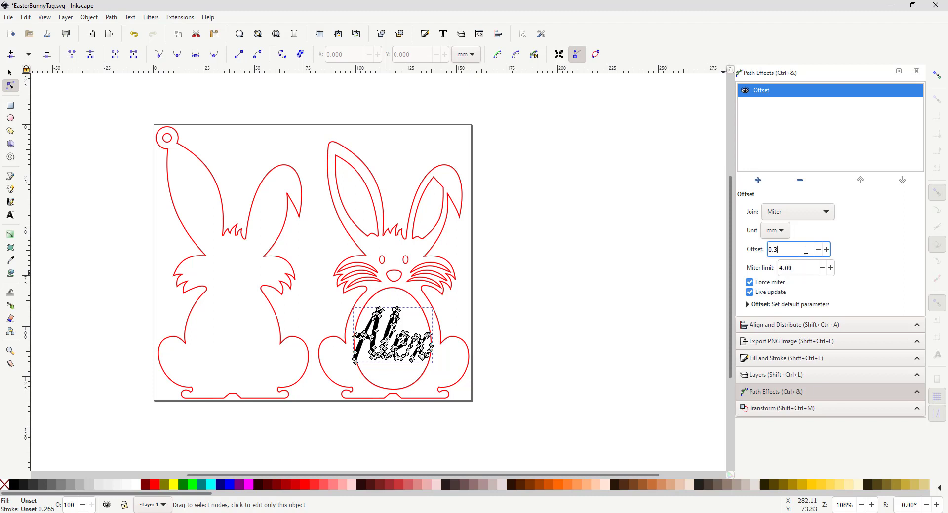
pyautogui.press('Return')
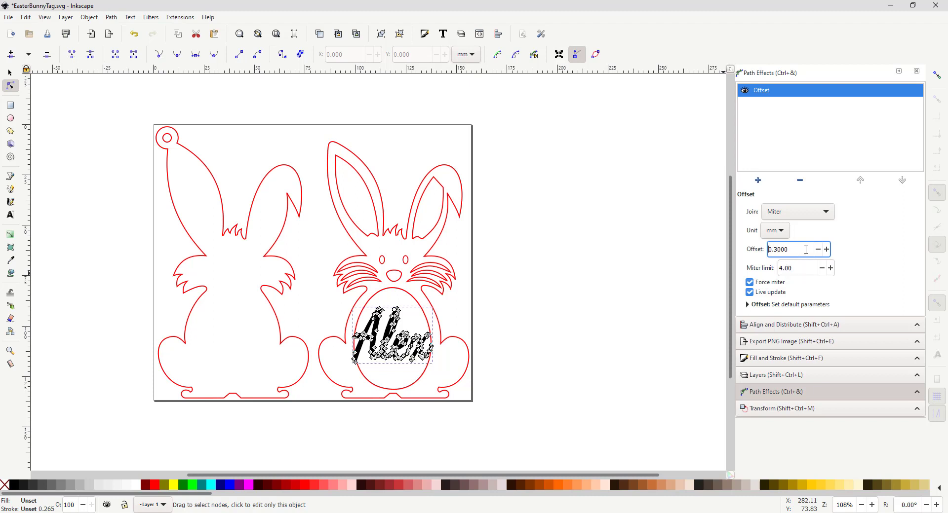
# Stretch the name lettering horizontally to about 40.9 mm wide so it reaches past the belly oval's edge
pyautogui.click(10, 72)
pyautogui.click(522, 303)
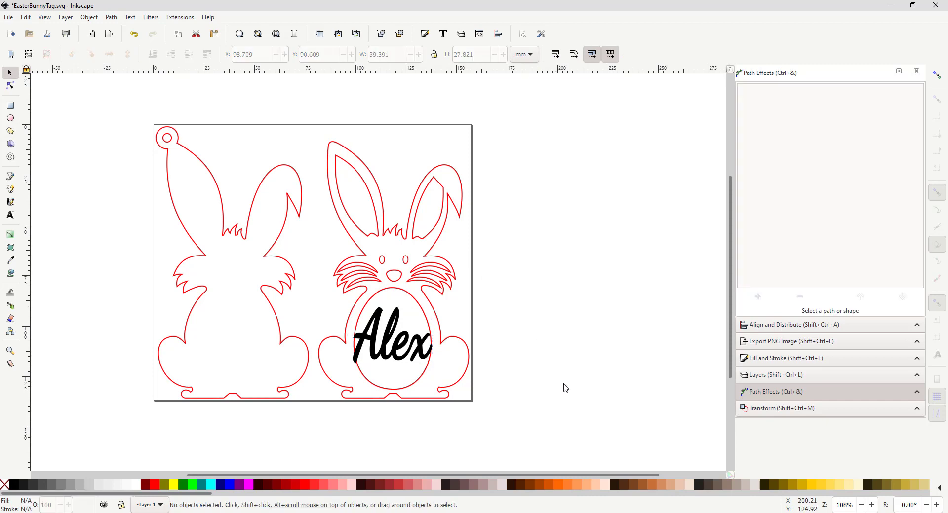
pyautogui.click(423, 351)
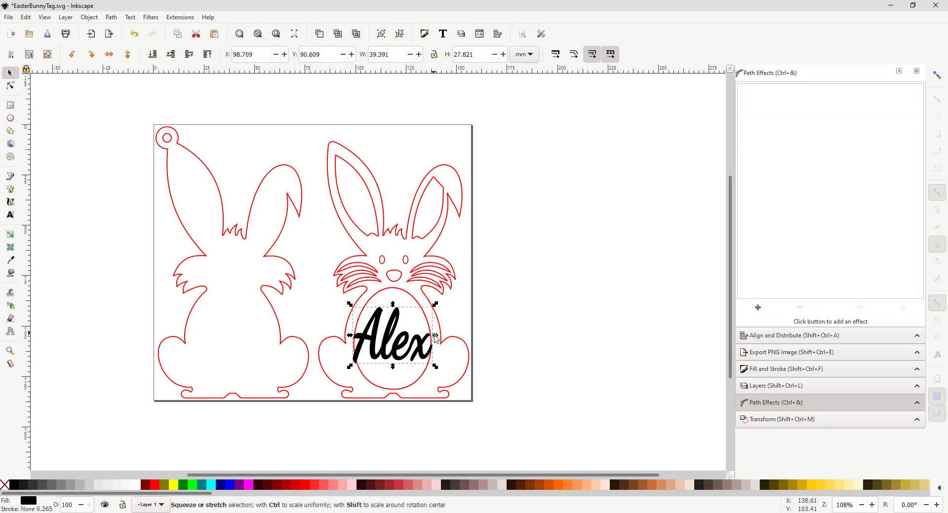
pyautogui.moveTo(437, 337); pyautogui.dragTo(438, 339)
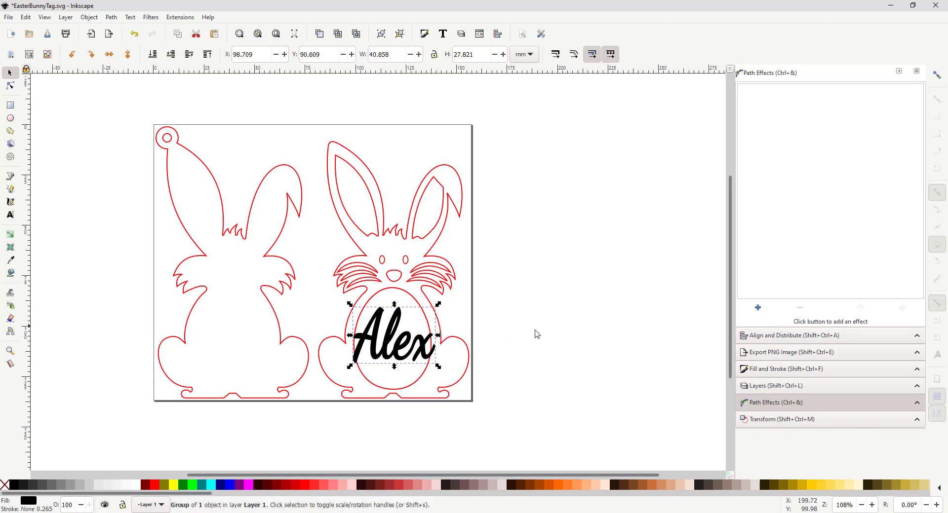
# Merge the name lettering with the right bunny's outline path using Union
pyautogui.click(10, 85)
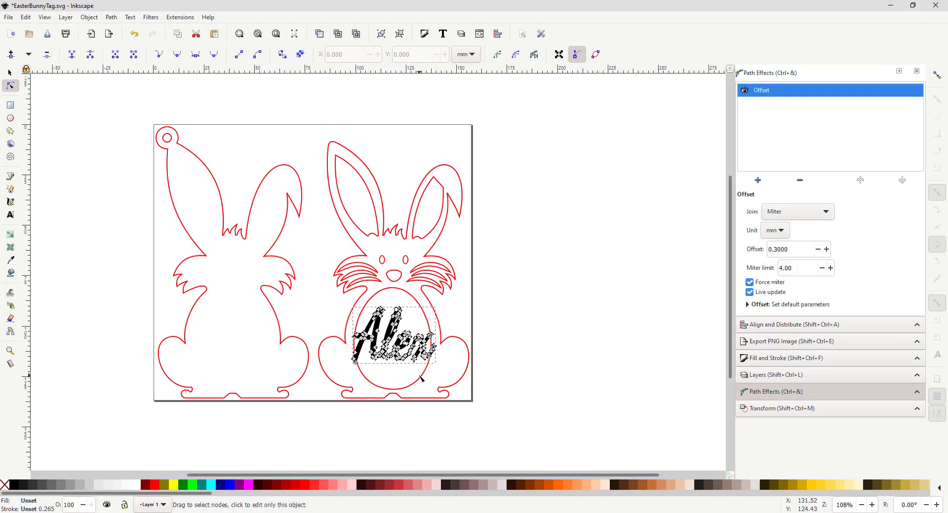
pyautogui.keyDown('shift'); pyautogui.click(421, 378); pyautogui.keyUp('shift')
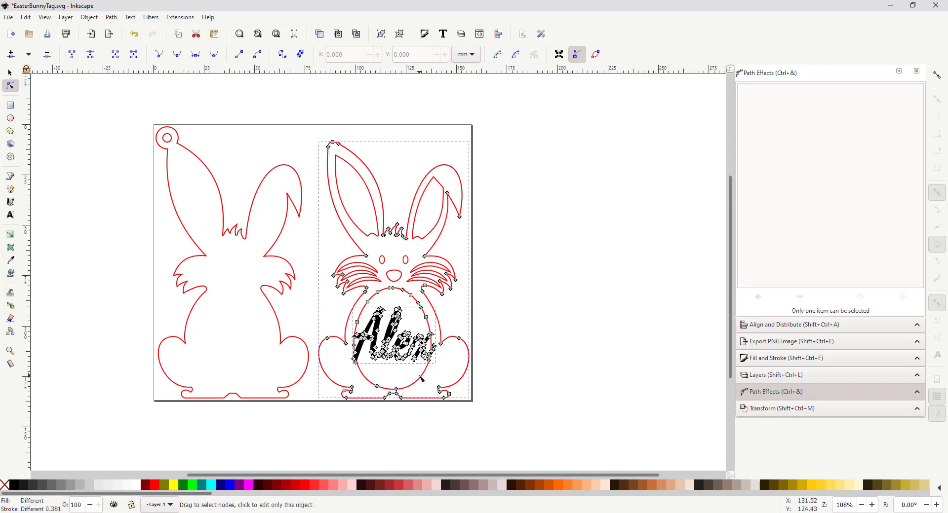
pyautogui.click(112, 17)
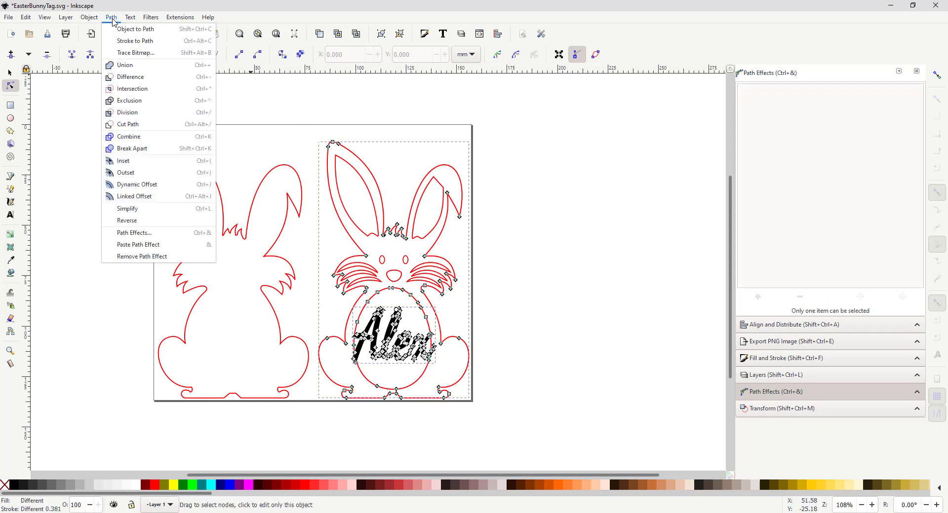
pyautogui.click(125, 65)
pyautogui.click(528, 267)
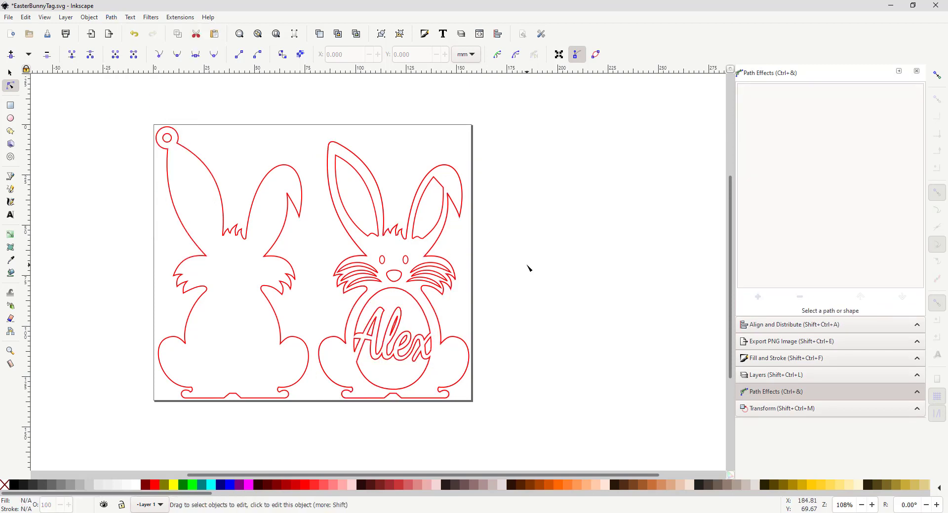
# Switch to the ChicksGiftTags.svg drawing and convert the name text on the right chick to paths
pyautogui.click(528, 488)
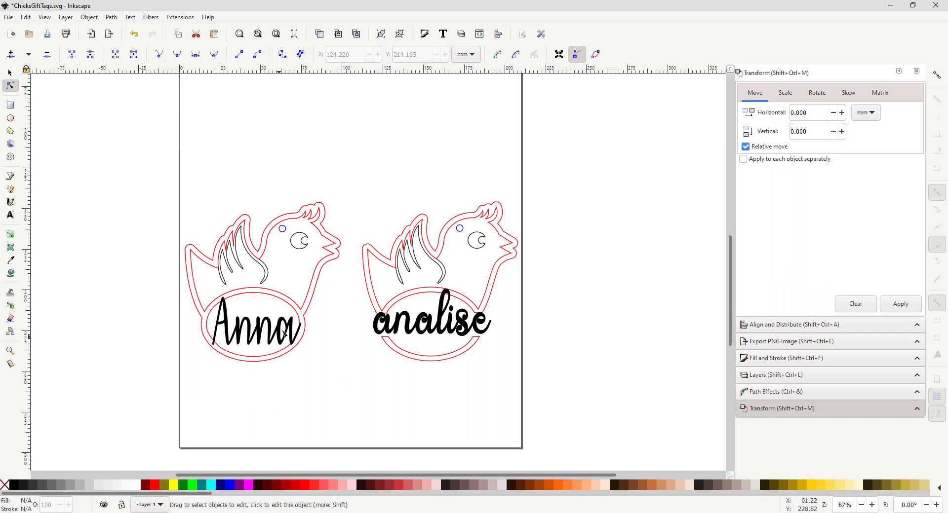
pyautogui.click(418, 329)
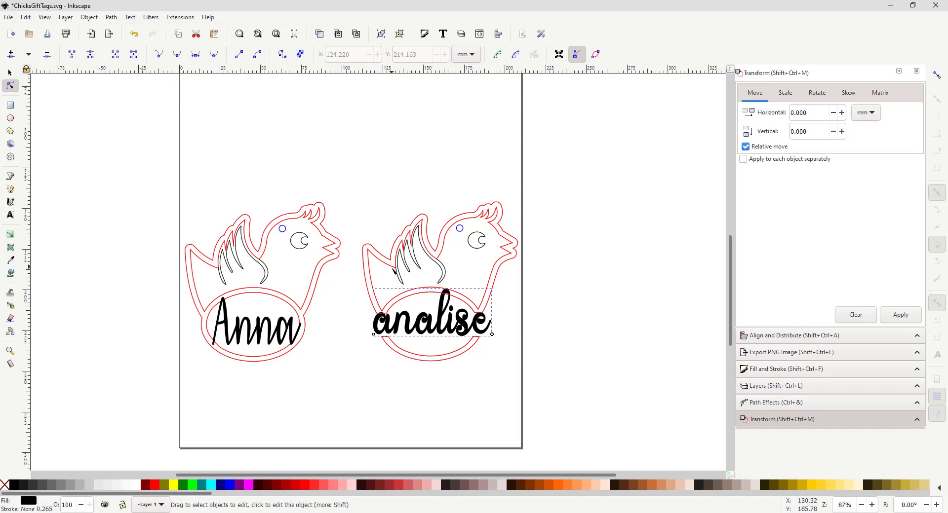
pyautogui.click(112, 17)
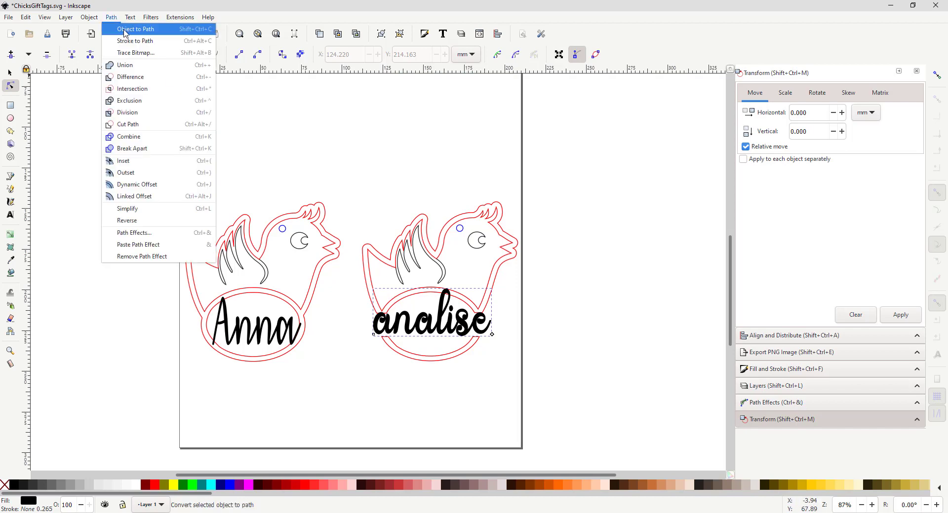
pyautogui.click(128, 28)
# Unite all the separate letter paths of the right chick's name into one shape using Union
pyautogui.click(464, 328)
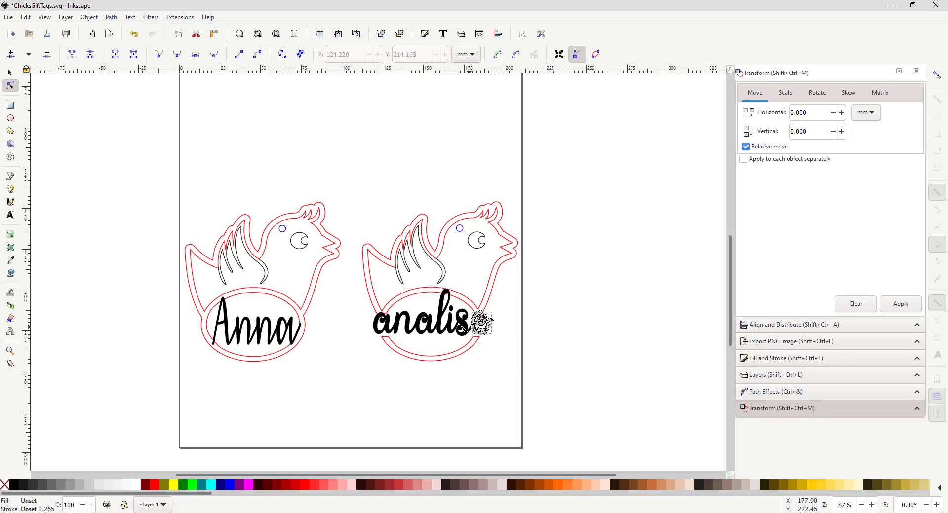
pyautogui.keyDown('shift'); pyautogui.click(464, 327); pyautogui.keyUp('shift')
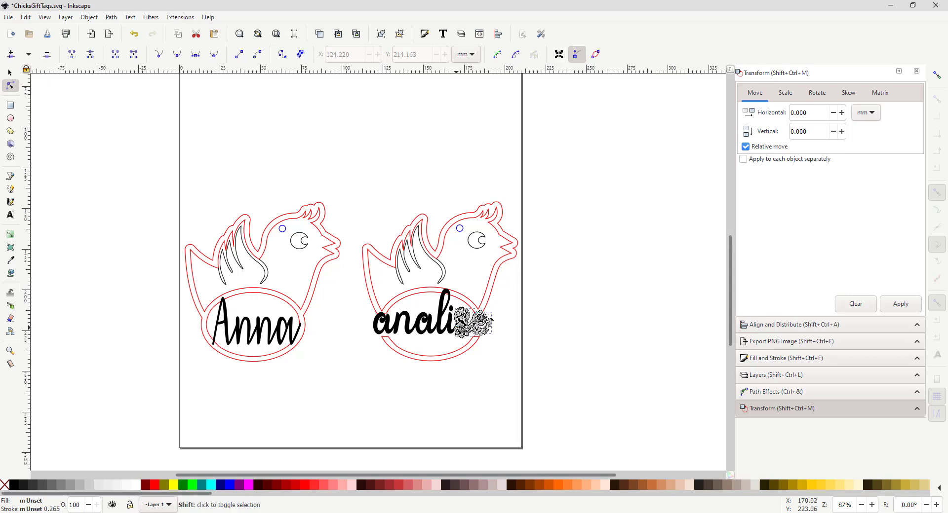
pyautogui.keyDown('shift'); pyautogui.click(450, 326); pyautogui.keyUp('shift')
pyautogui.keyDown('shift'); pyautogui.click(438, 324); pyautogui.keyUp('shift')
pyautogui.keyDown('shift'); pyautogui.click(422, 329); pyautogui.keyUp('shift')
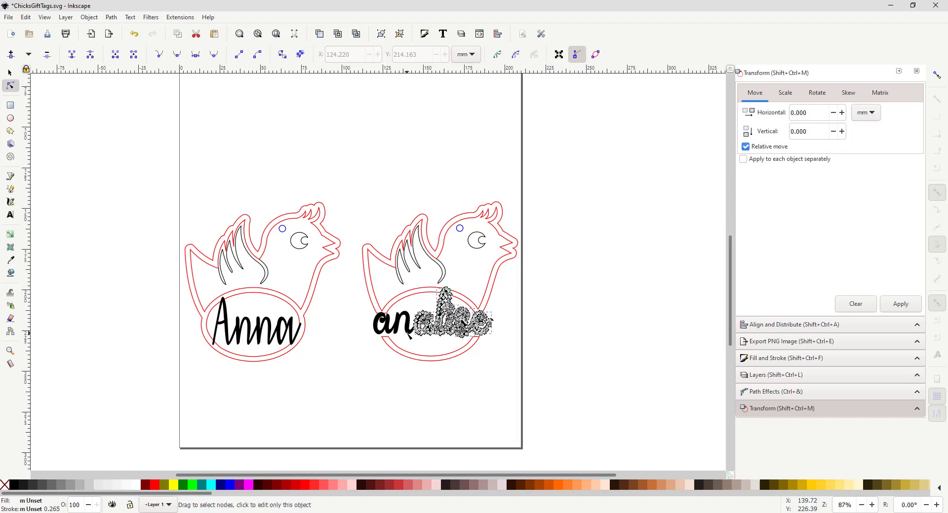
pyautogui.keyDown('shift'); pyautogui.click(401, 327); pyautogui.keyUp('shift')
pyautogui.keyDown('shift'); pyautogui.click(383, 326); pyautogui.keyUp('shift')
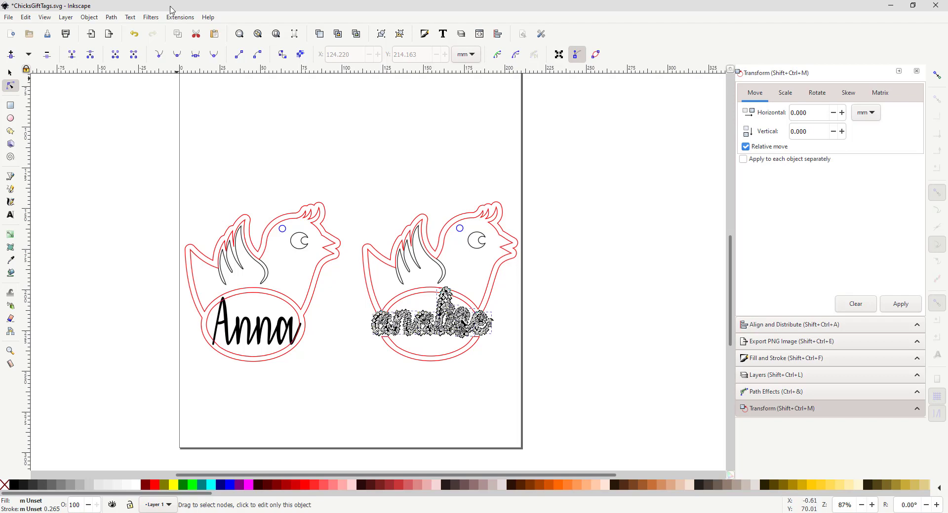
pyautogui.click(111, 17)
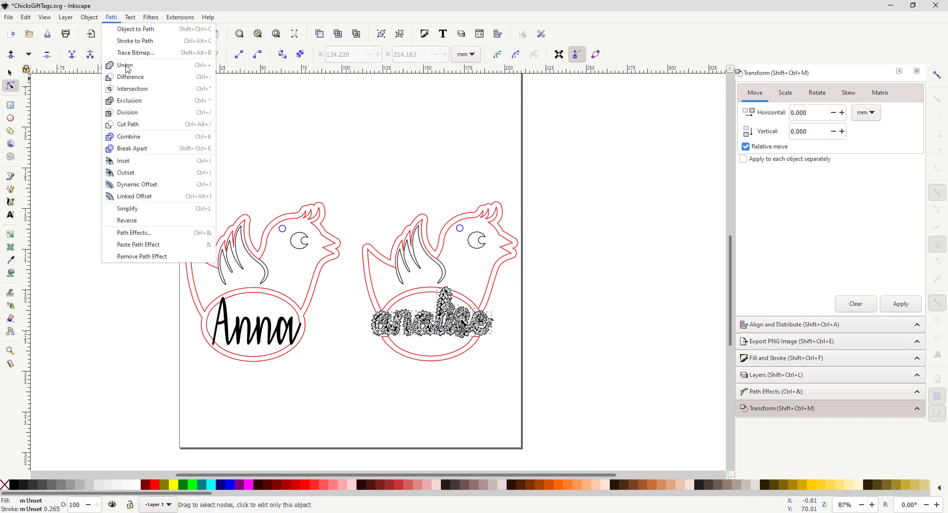
pyautogui.click(126, 66)
pyautogui.click(563, 371)
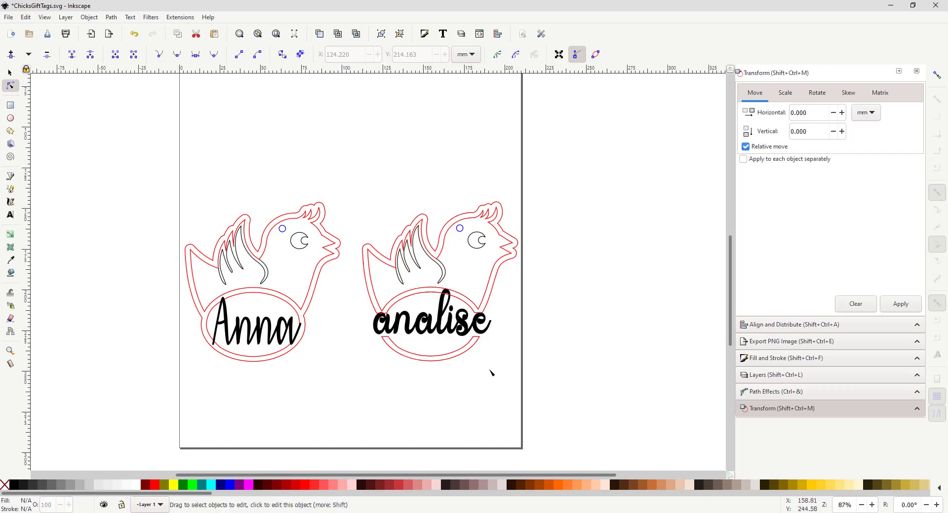
# Move the right chick's outline nodes above the name's last letter down so they overlap that letter
pyautogui.click(873, 505)
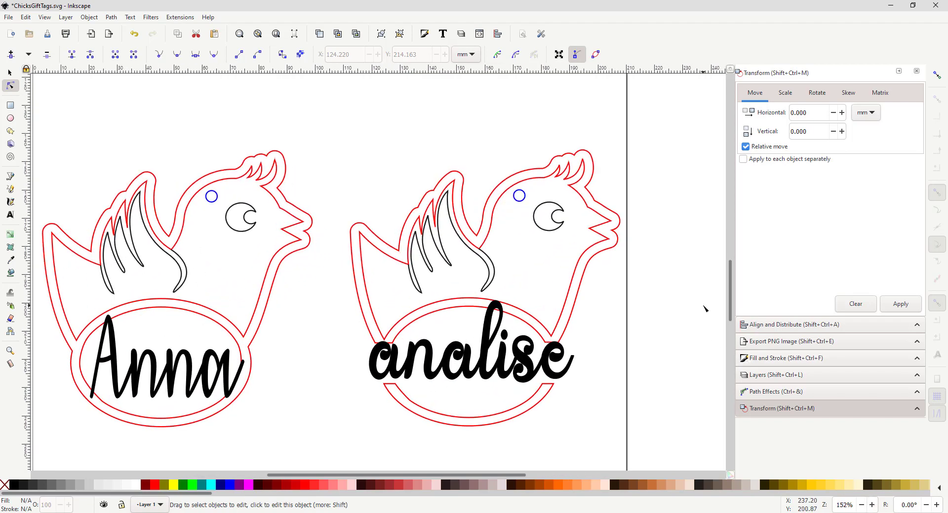
pyautogui.click(871, 505)
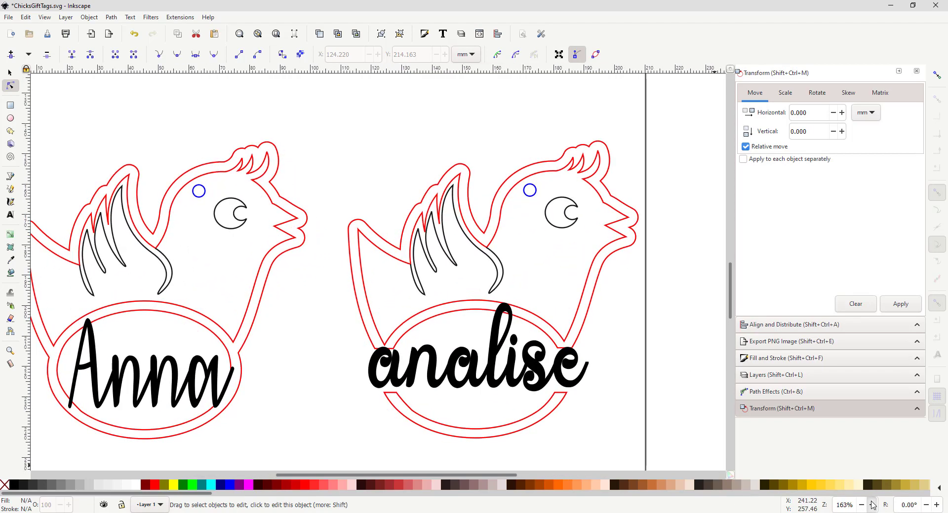
pyautogui.scroll(-4, 732, 306)
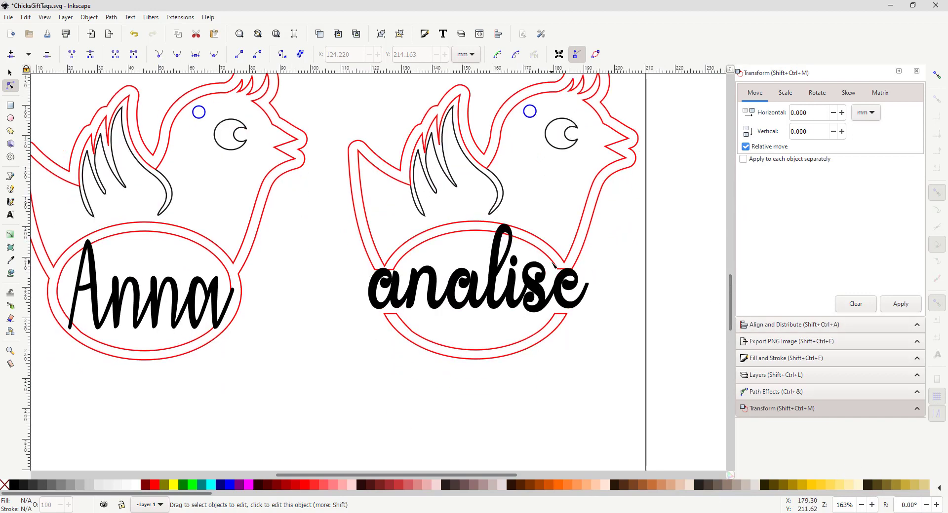
pyautogui.click(556, 267)
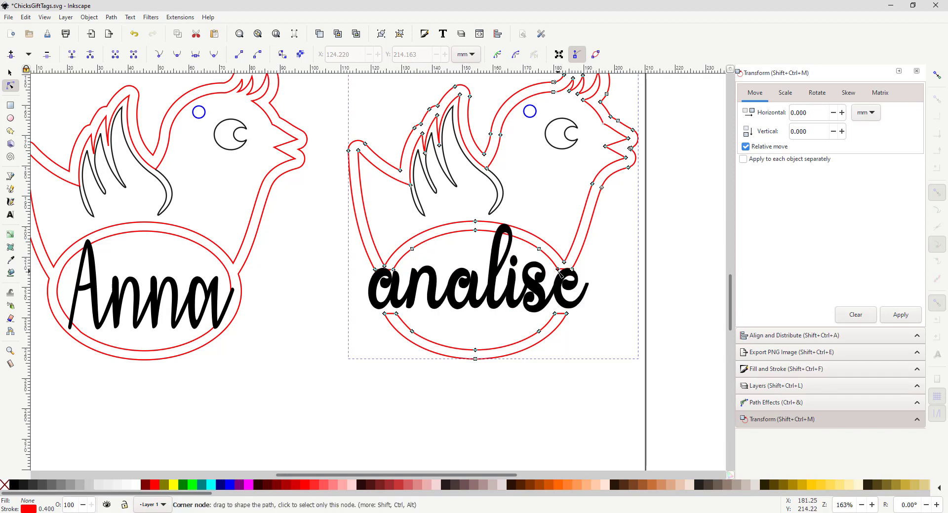
pyautogui.moveTo(560, 273); pyautogui.dragTo(556, 265)
pyautogui.click(586, 265)
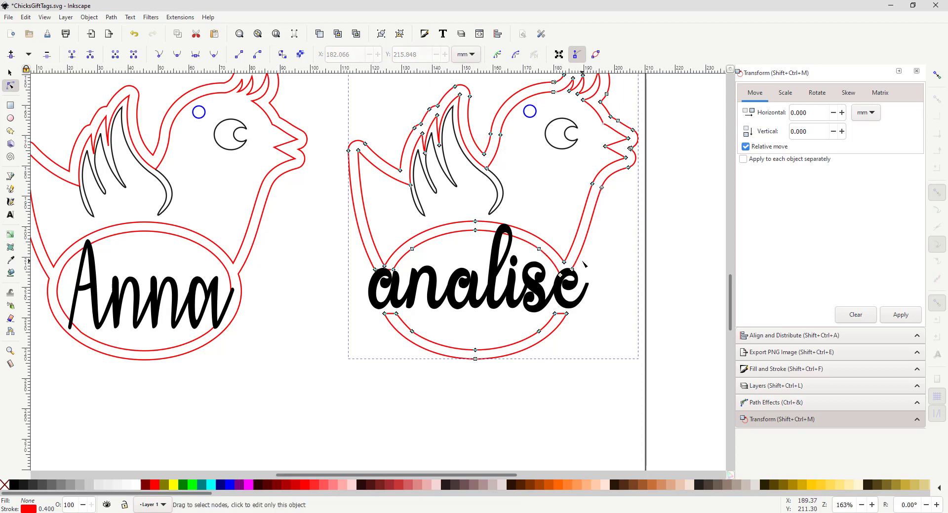
pyautogui.click(584, 265)
pyautogui.click(575, 266)
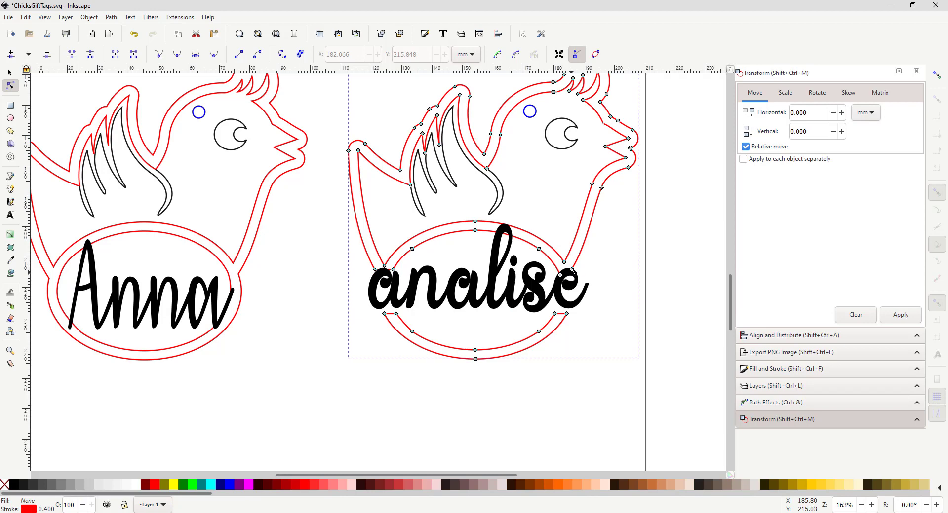
pyautogui.moveTo(572, 271); pyautogui.dragTo(571, 275)
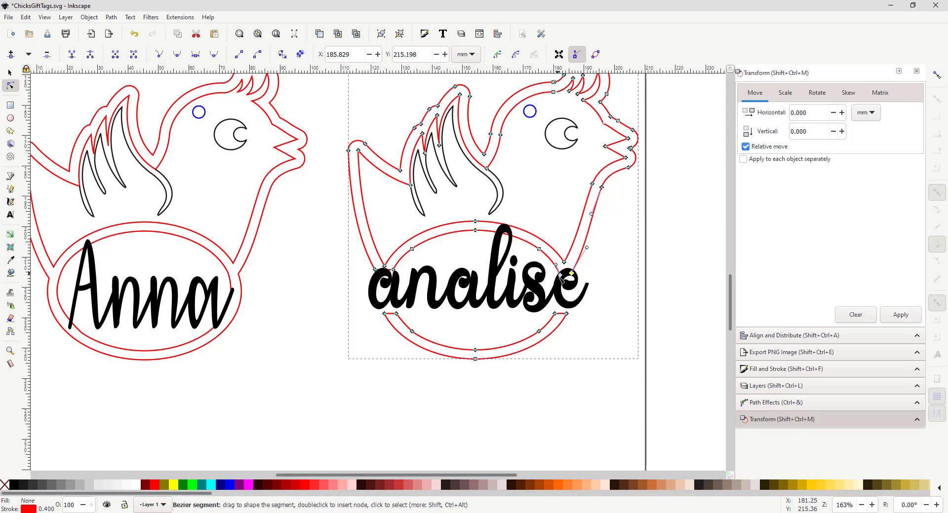
# Move the end nodes of the belly oval's lower arc below the last letter up so they touch the lettering
pyautogui.click(555, 314)
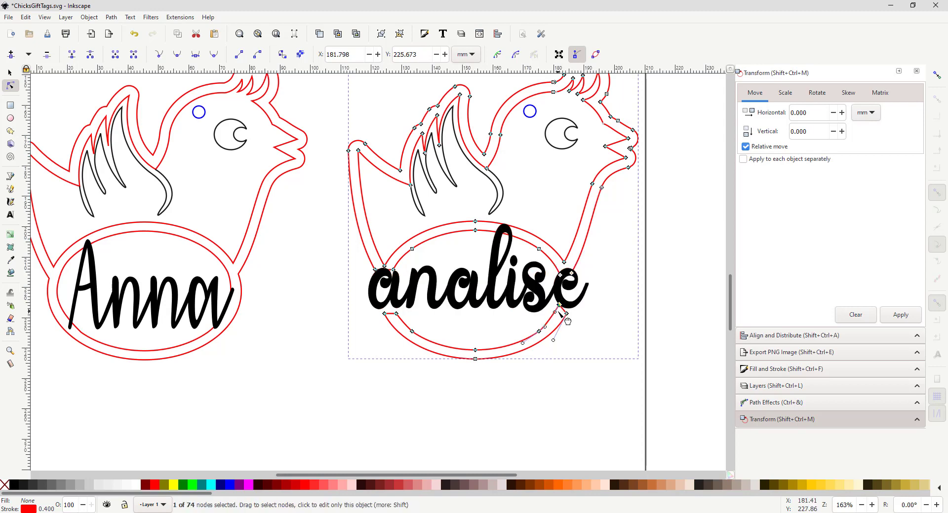
pyautogui.moveTo(557, 315); pyautogui.dragTo(558, 318)
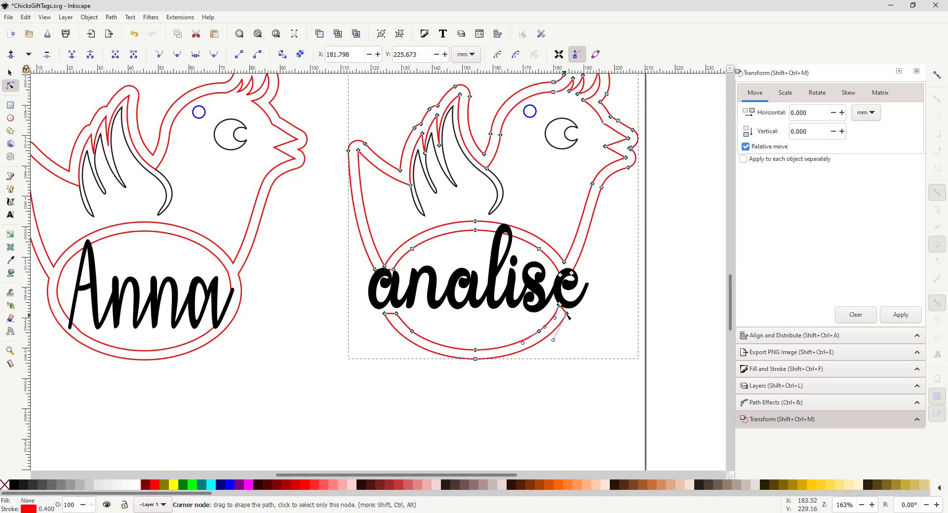
pyautogui.moveTo(567, 314); pyautogui.dragTo(558, 339)
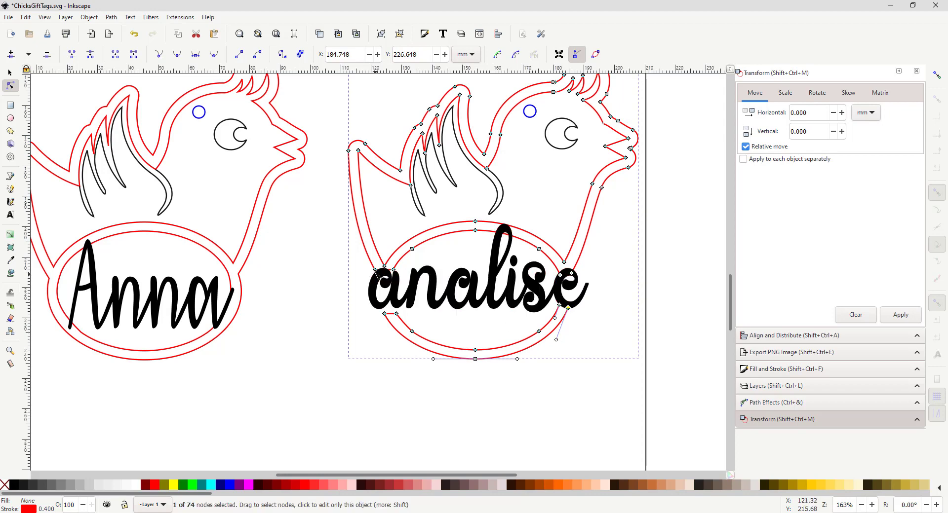
# Move the outline nodes around the first letter to meet the lettering and smooth the lower outer oval curve with its handle
pyautogui.moveTo(377, 271); pyautogui.dragTo(393, 277)
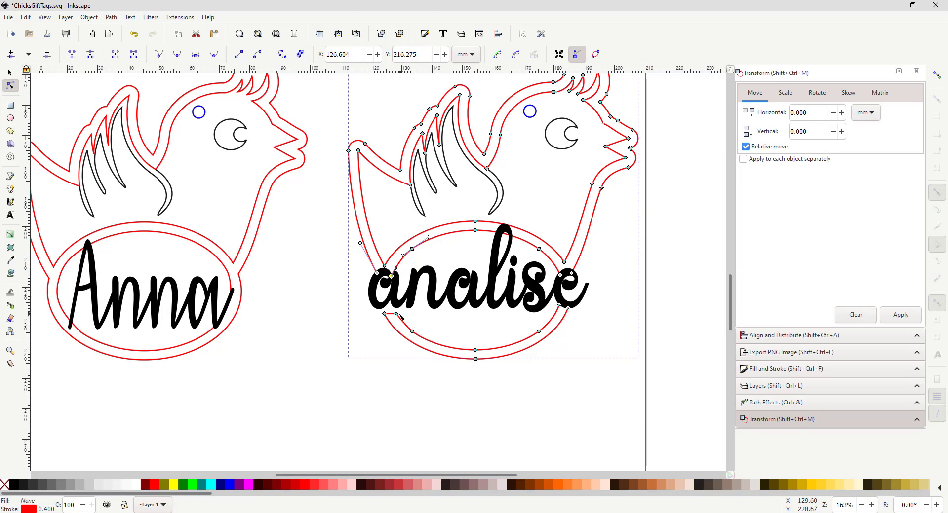
pyautogui.moveTo(397, 316); pyautogui.dragTo(383, 307)
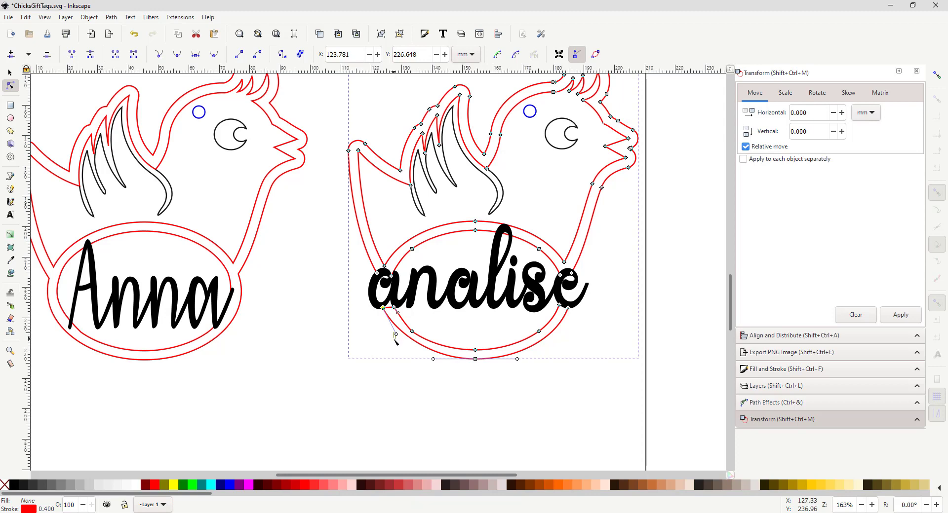
pyautogui.click(394, 338)
pyautogui.click(384, 308)
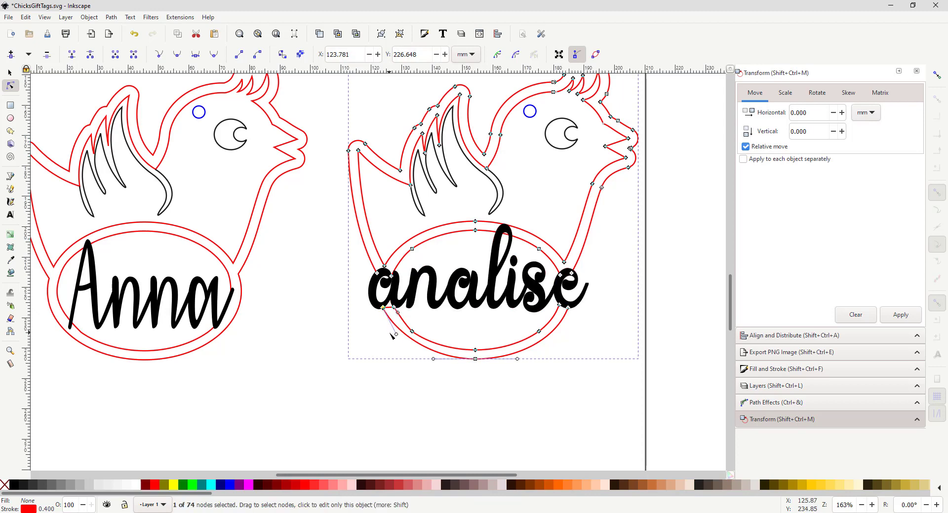
pyautogui.moveTo(396, 335); pyautogui.dragTo(396, 346)
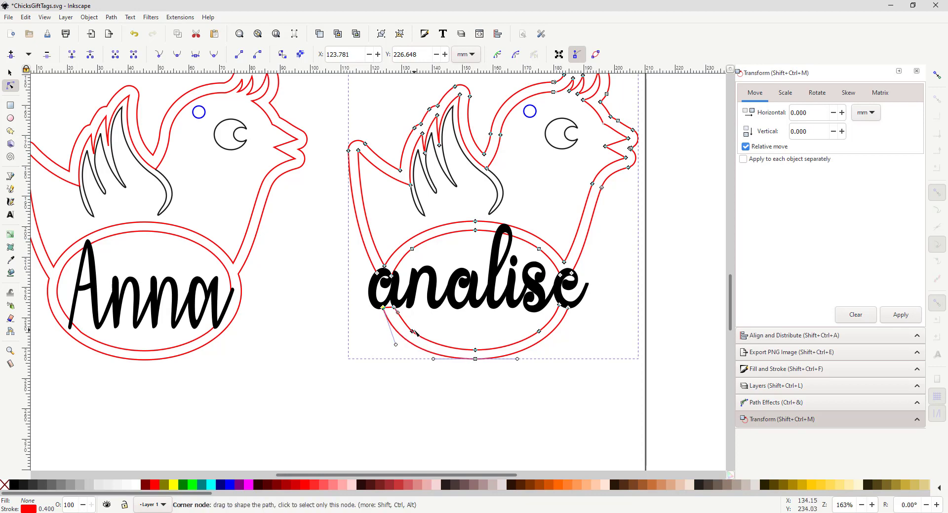
# Delete the extra node on the inner oval below the first letter, reshape the curve, and move the arc's end node into the letter
pyautogui.click(413, 335)
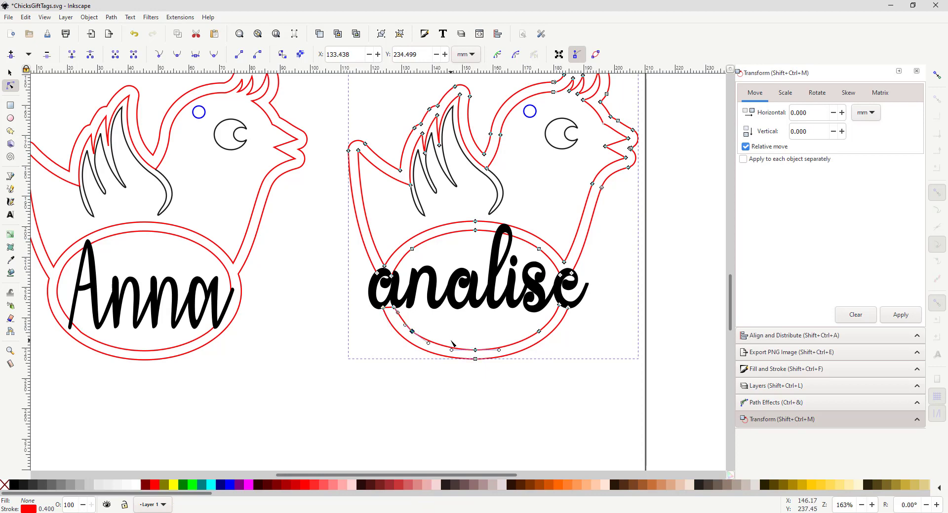
pyautogui.press('Delete')
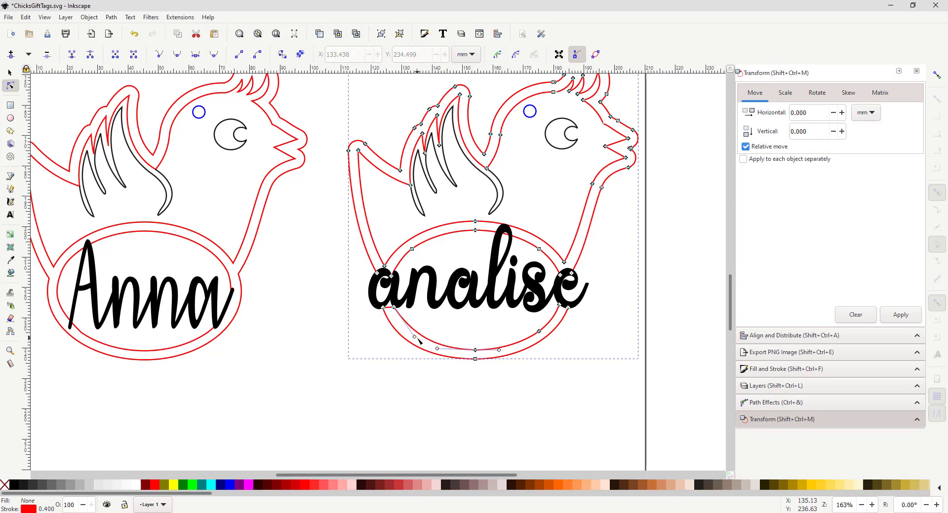
pyautogui.moveTo(415, 339); pyautogui.dragTo(407, 339)
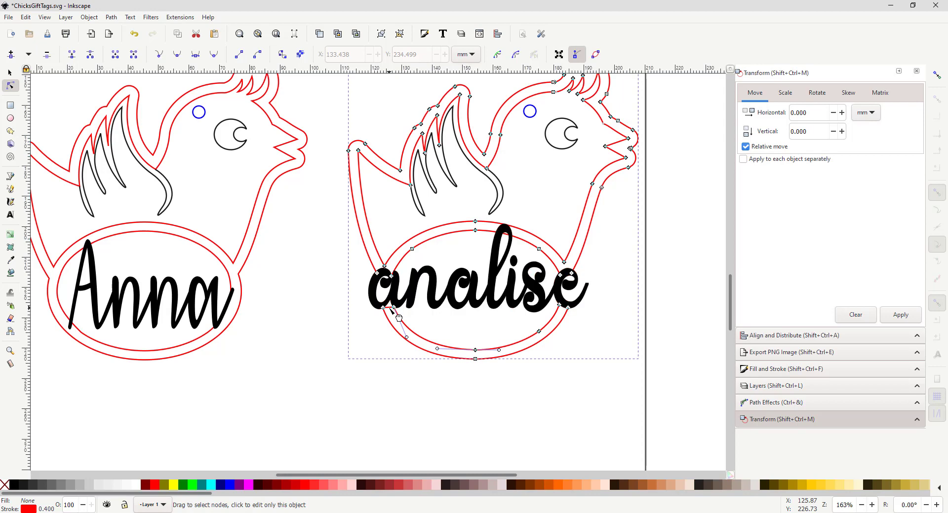
pyautogui.click(391, 309)
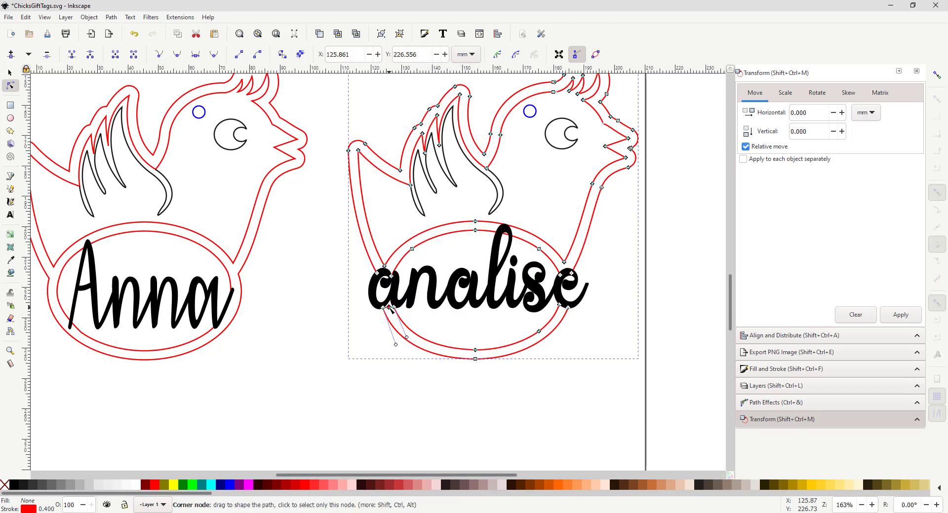
pyautogui.moveTo(390, 309); pyautogui.dragTo(389, 306)
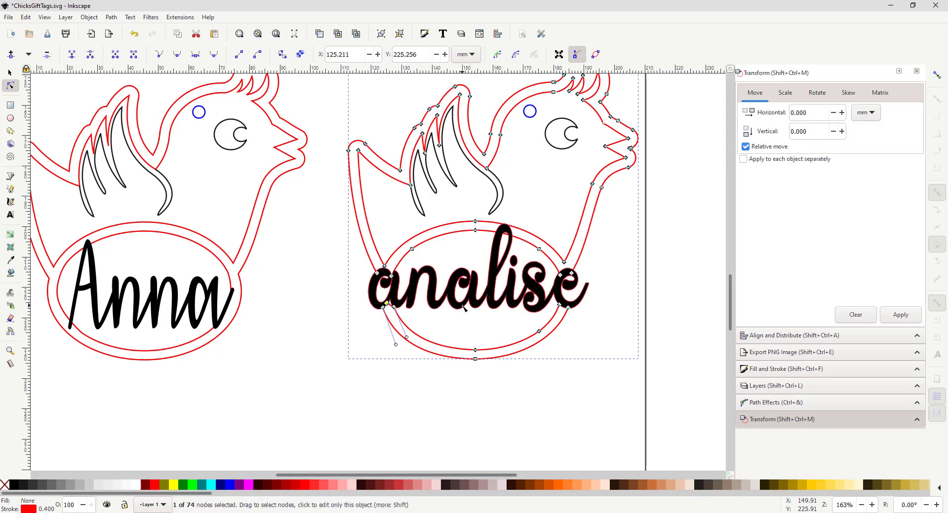
# Merge the name lettering with the right chick's outline path using Union
pyautogui.keyDown('shift'); pyautogui.click(431, 296); pyautogui.keyUp('shift')
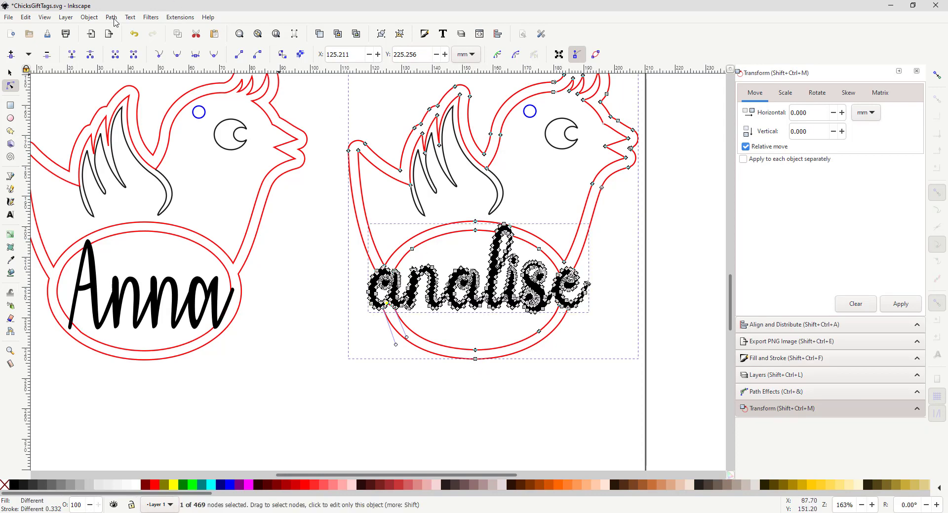
pyautogui.click(114, 20)
pyautogui.click(124, 65)
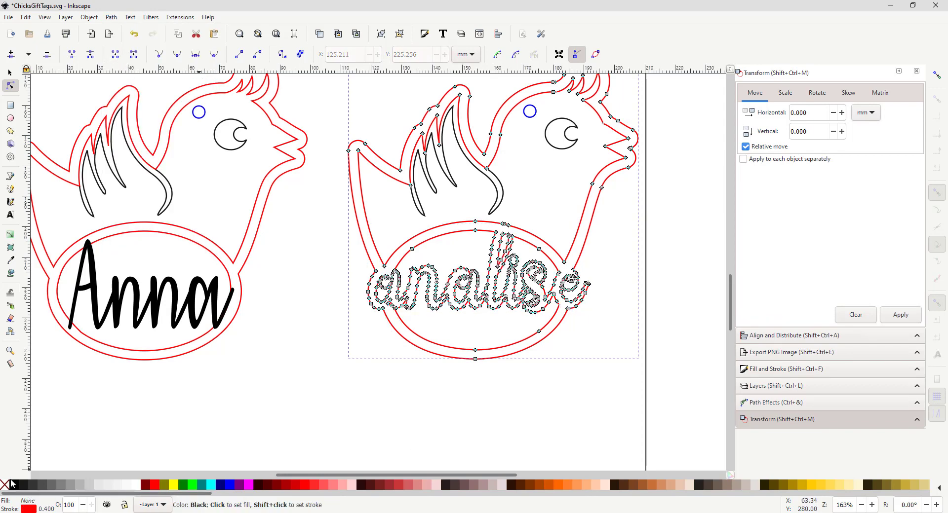
# Fill the merged chick and name shape with black and remove its stroke
pyautogui.click(12, 486)
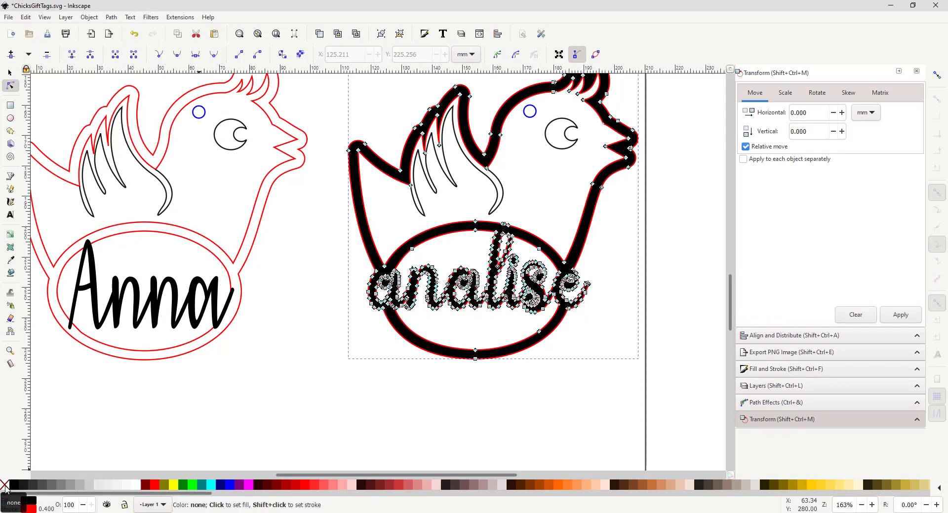
pyautogui.keyDown('shift'); pyautogui.click(6, 489); pyautogui.keyUp('shift')
pyautogui.click(487, 417)
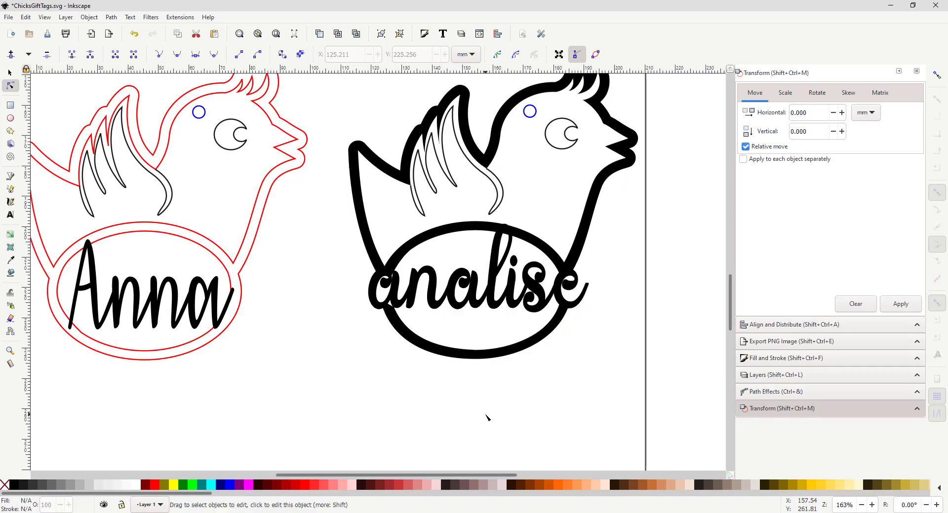